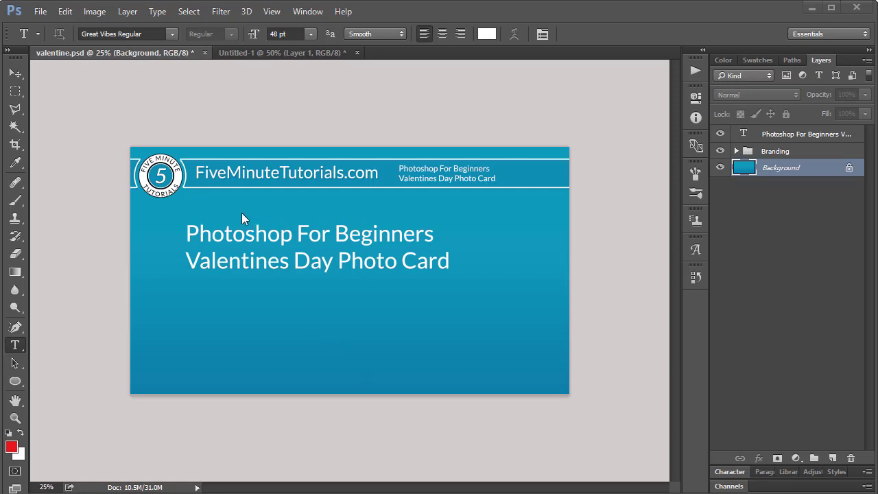
Create a new blank document 6 × 4 inches at 300 pixels per inch
click(41, 12)
click(43, 26)
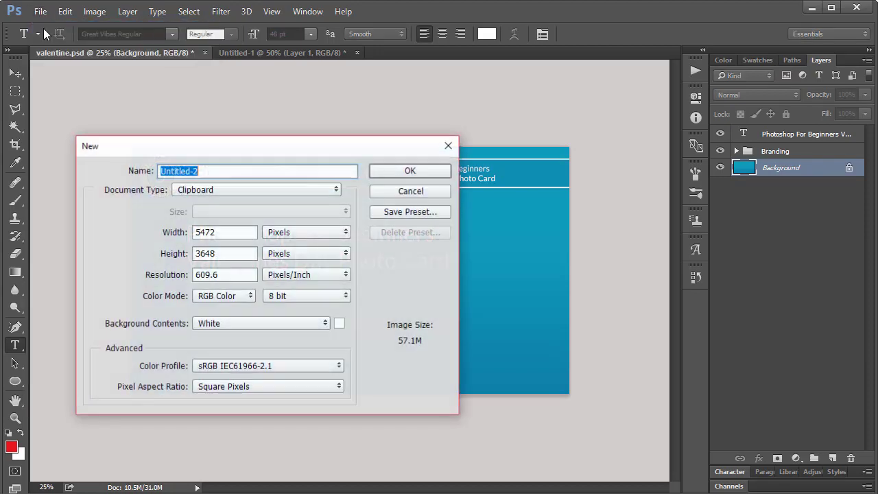
click(271, 235)
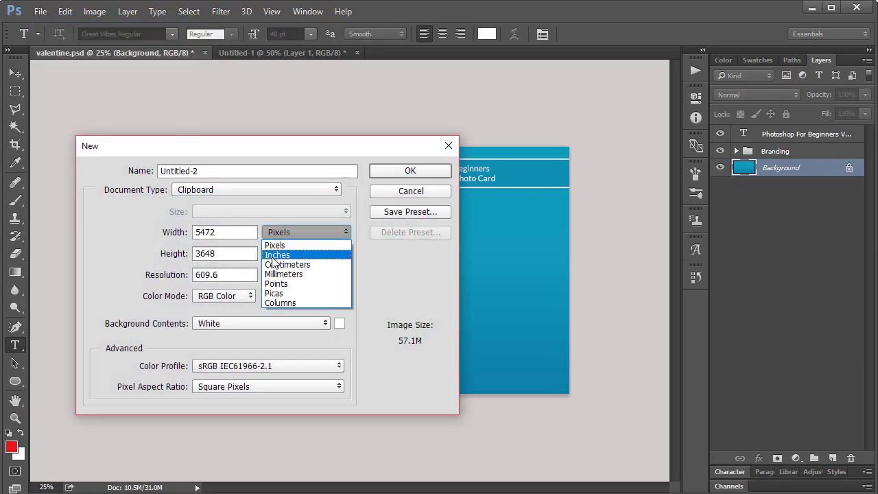
click(274, 252)
drag(224, 236, 148, 225)
text(6)
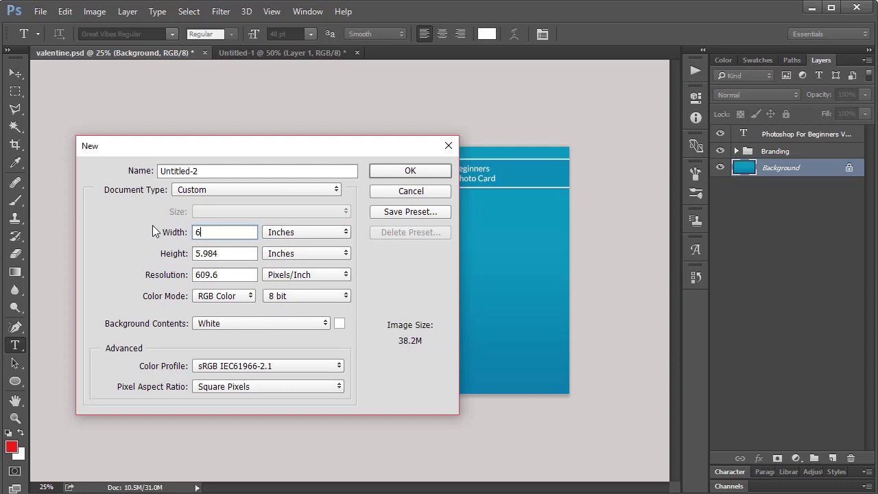
key(Tab)
text(4)
key(Tab)
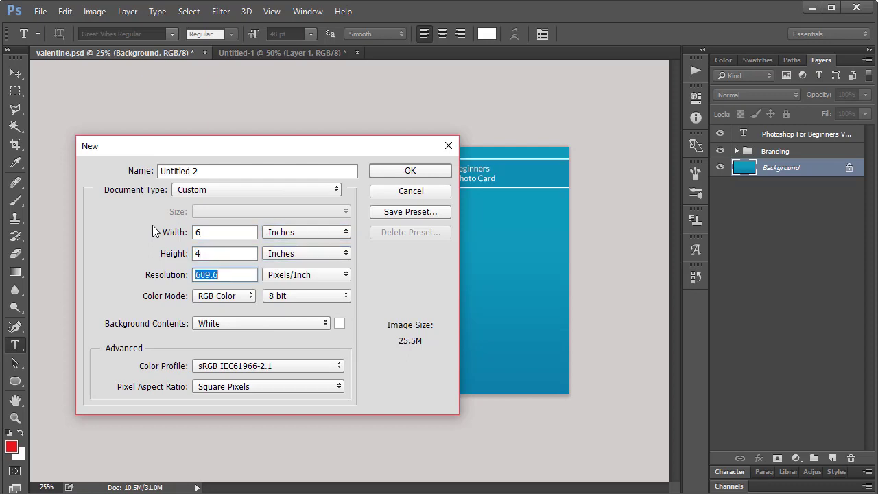
text(300)
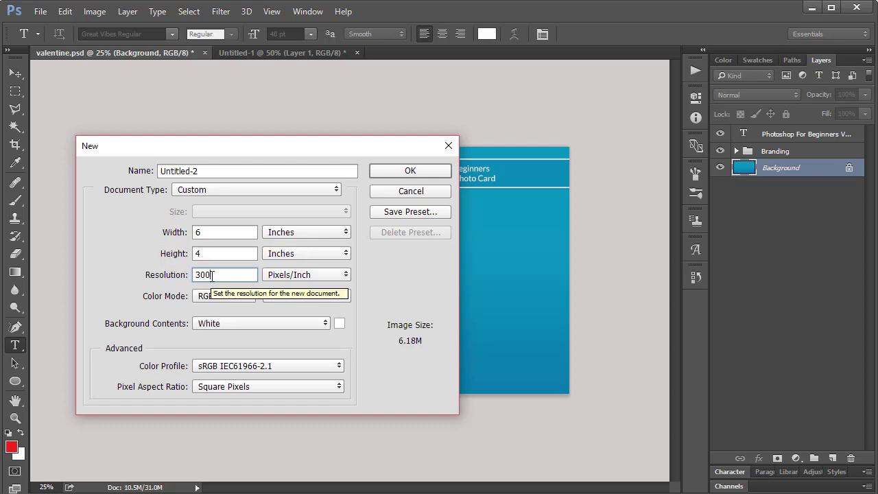
click(407, 170)
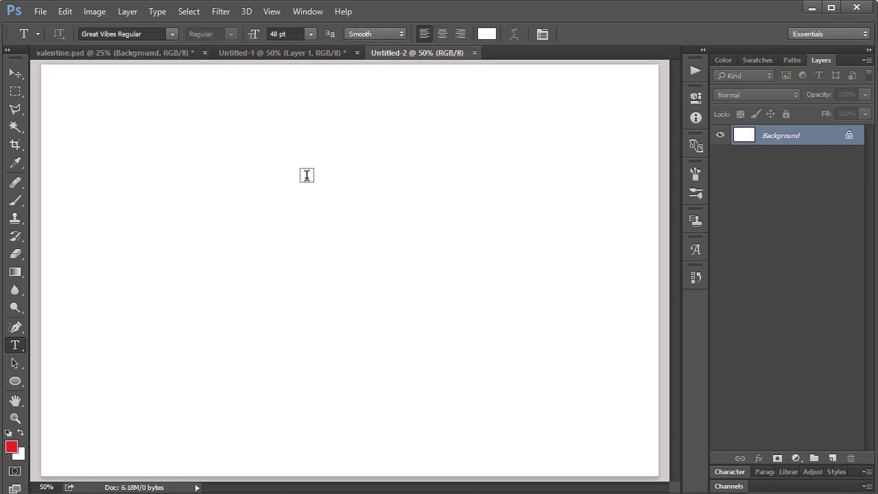
Open the couple.jpeg photo
click(142, 52)
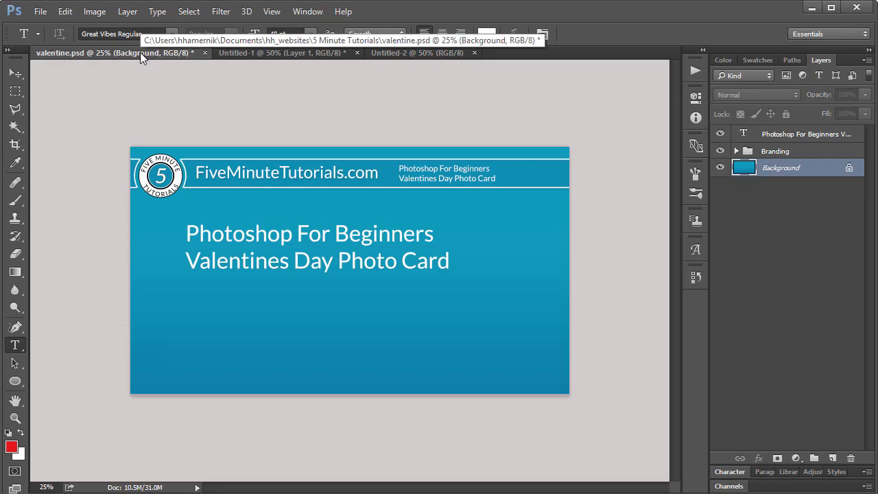
click(41, 11)
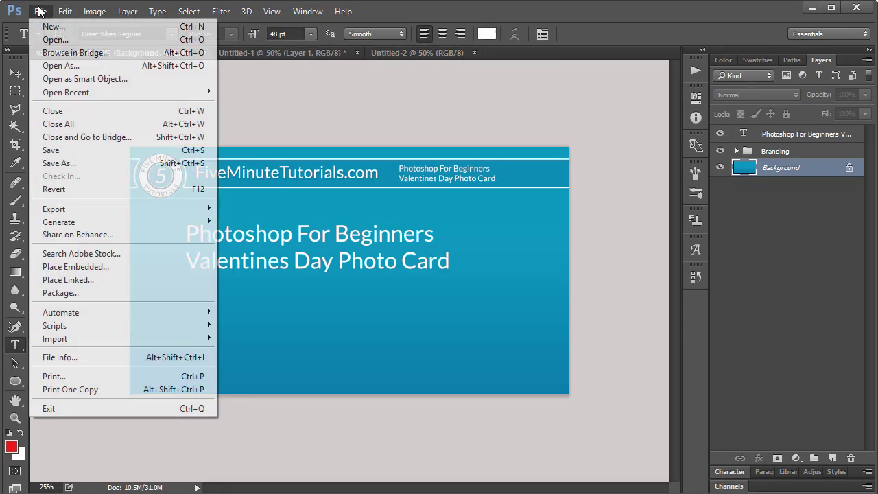
click(52, 39)
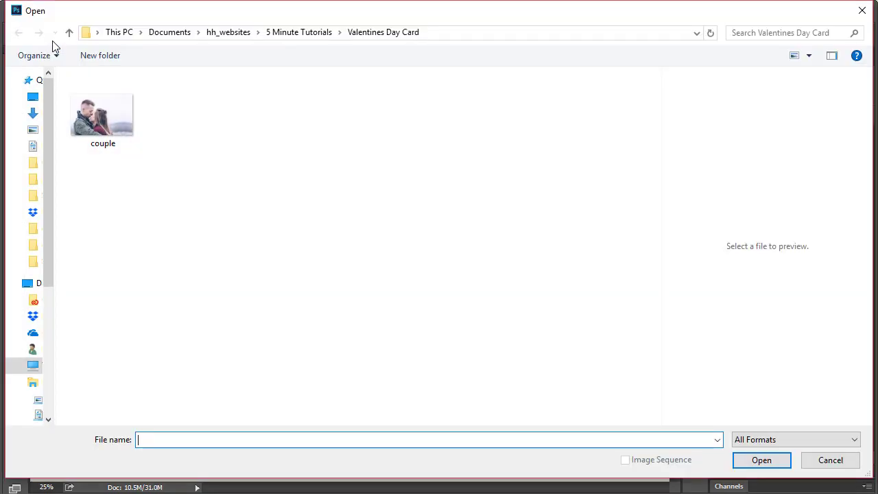
click(105, 119)
click(749, 457)
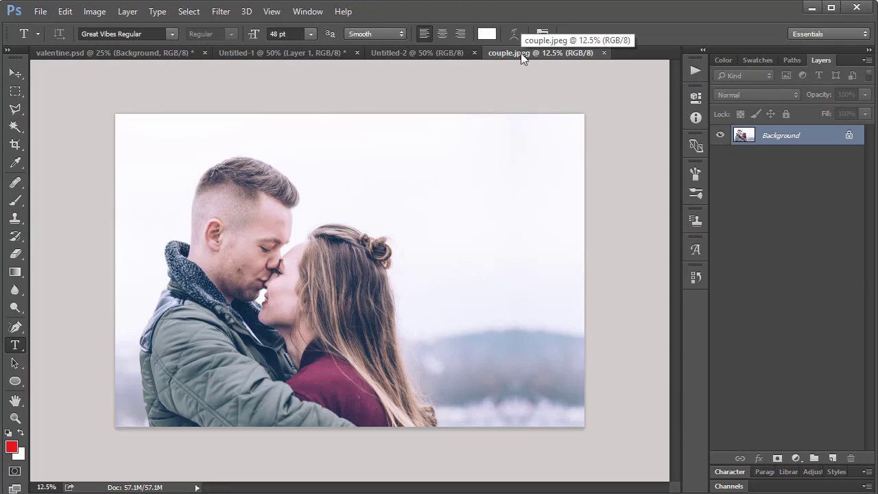
Select all of the couple photo, copy it, and return to valentine.psd
click(190, 12)
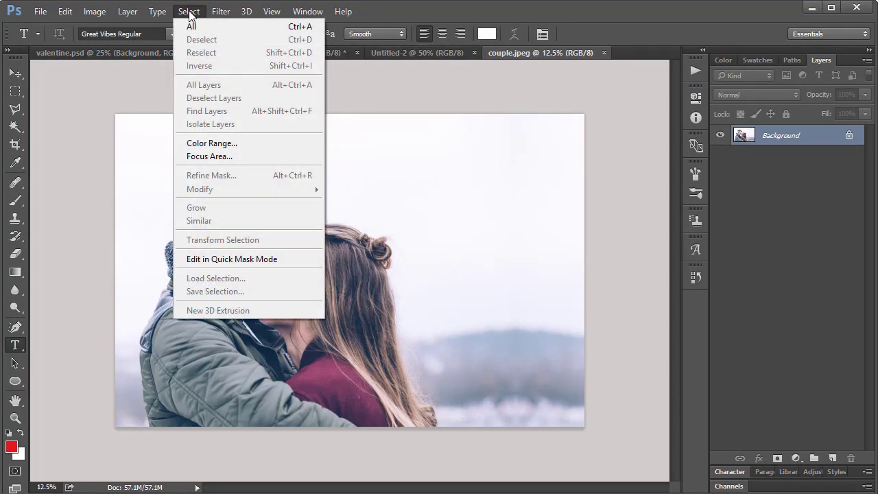
click(194, 26)
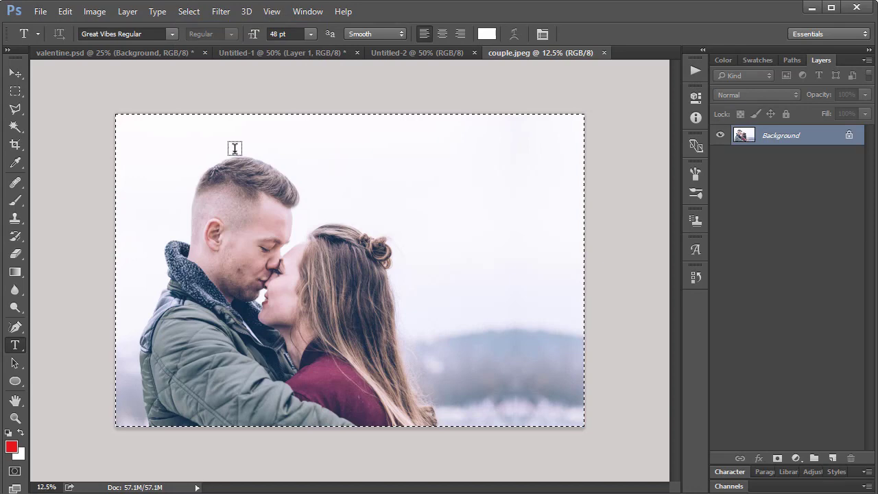
click(68, 12)
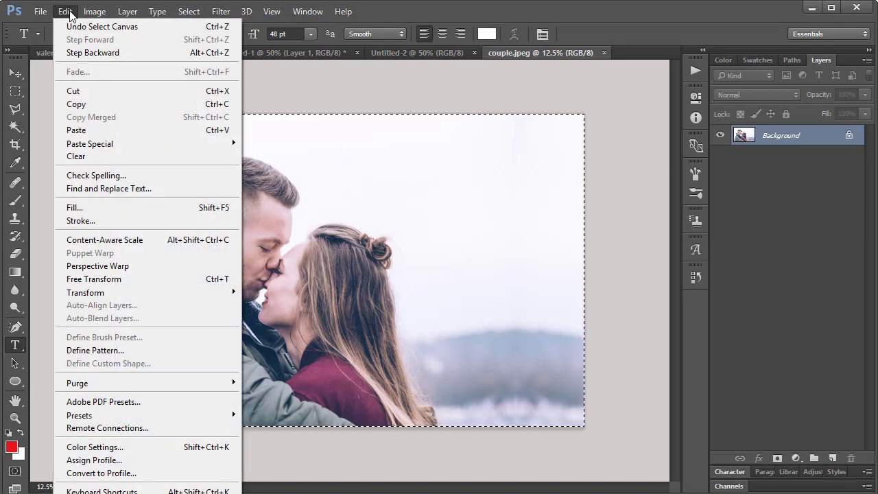
click(86, 103)
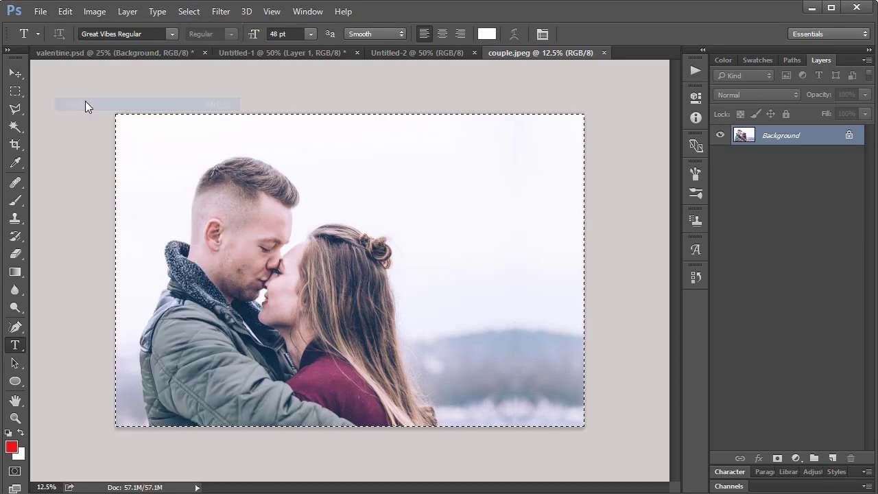
click(78, 58)
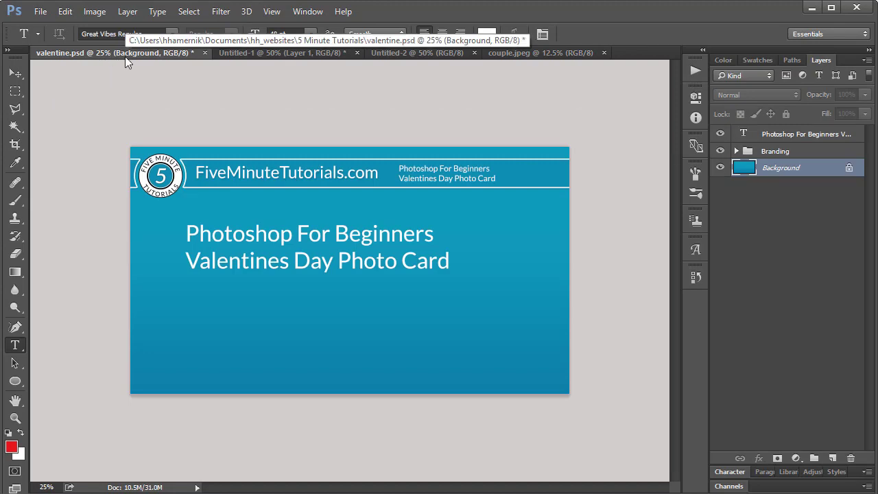
Paste the couple photo into the card and scale it to about 47% to fill it
click(66, 15)
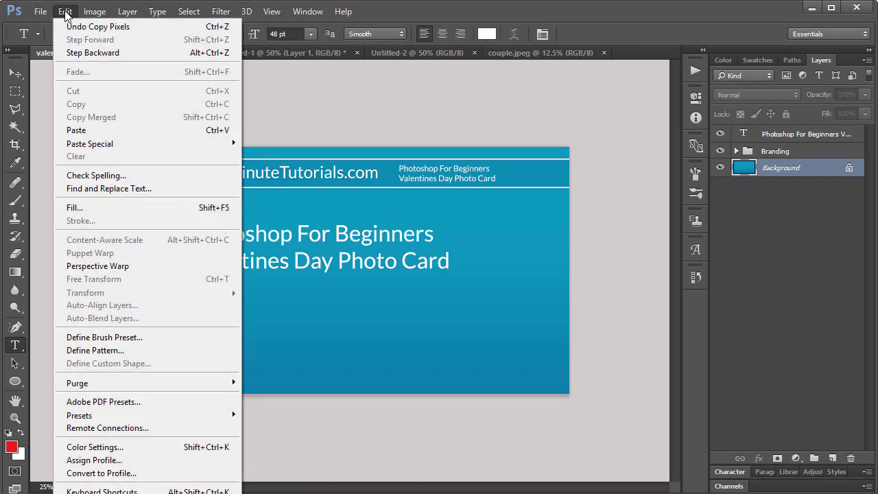
click(94, 131)
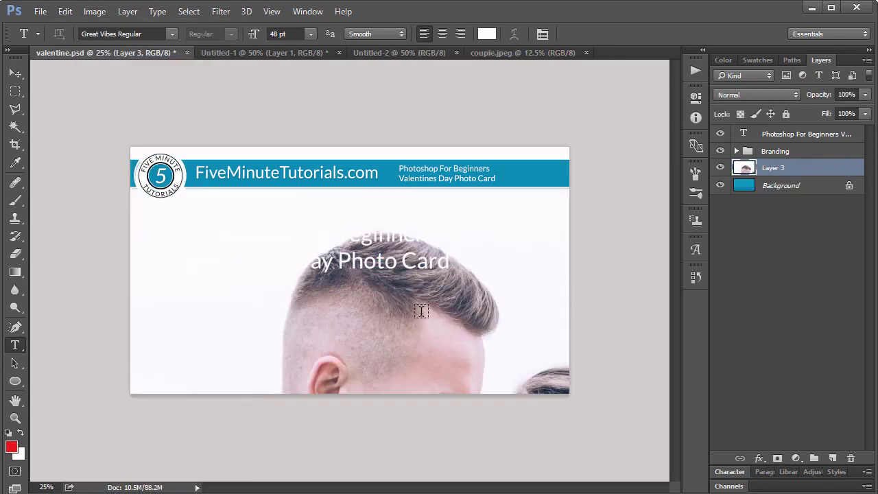
click(15, 72)
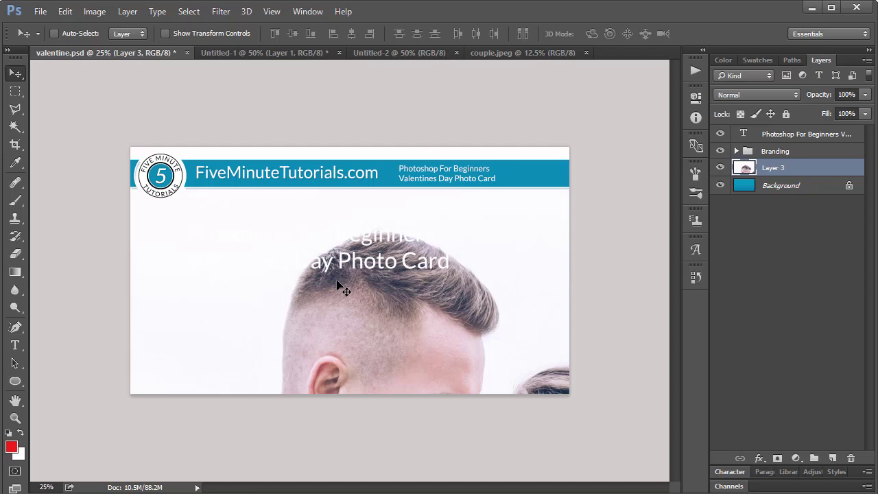
key(ctrl+t)
drag(131, 147, 194, 191)
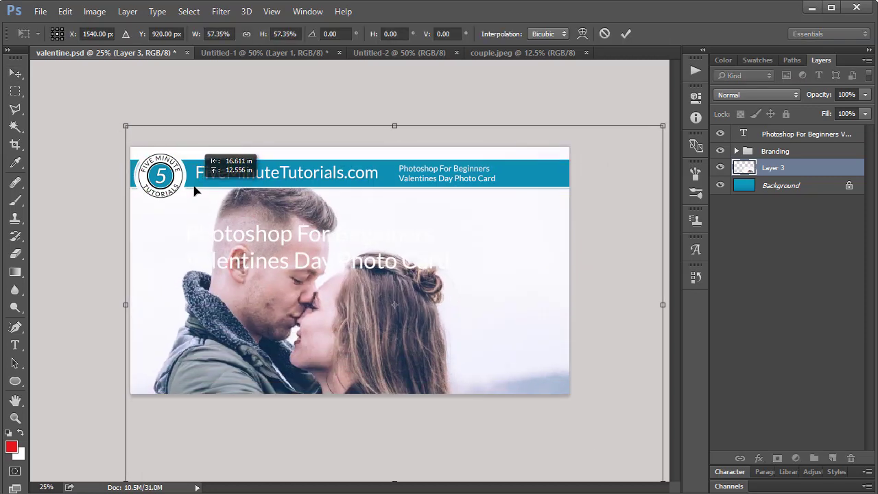
drag(661, 122, 598, 190)
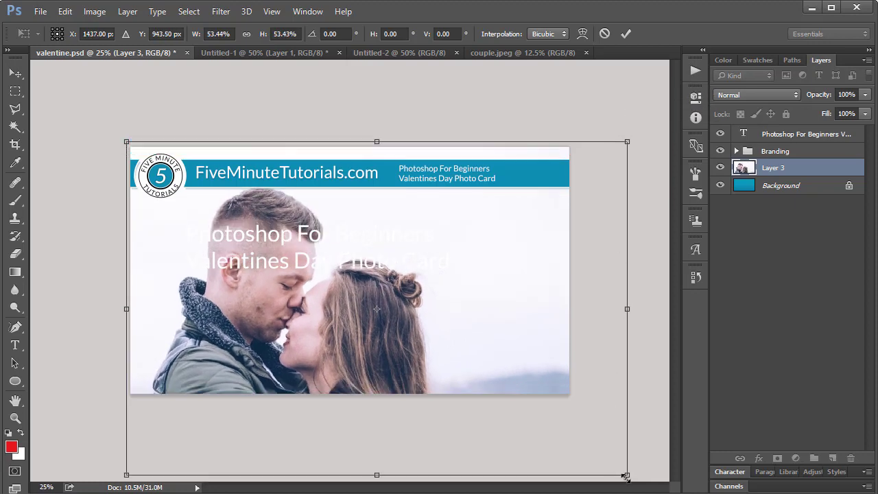
drag(626, 476, 570, 437)
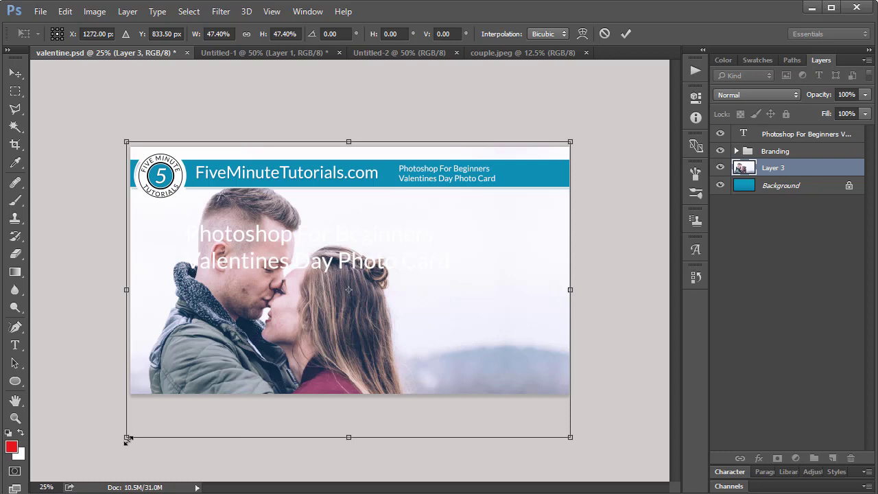
drag(127, 437, 130, 434)
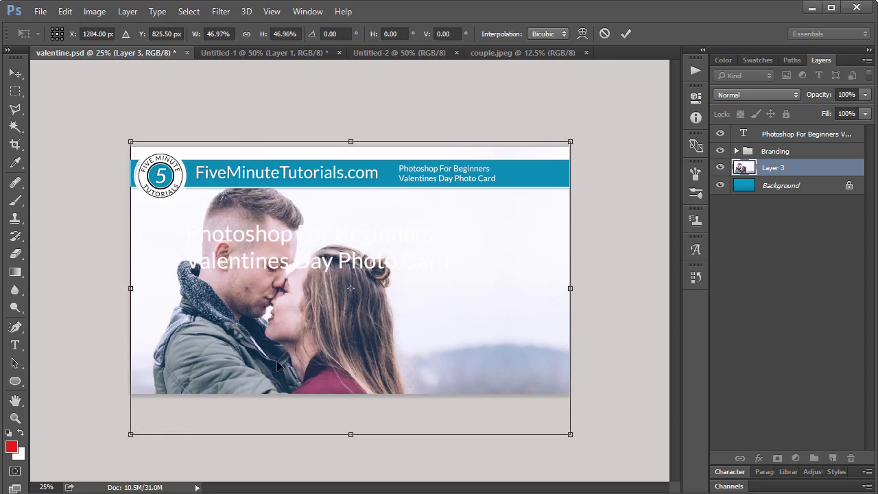
key(Return)
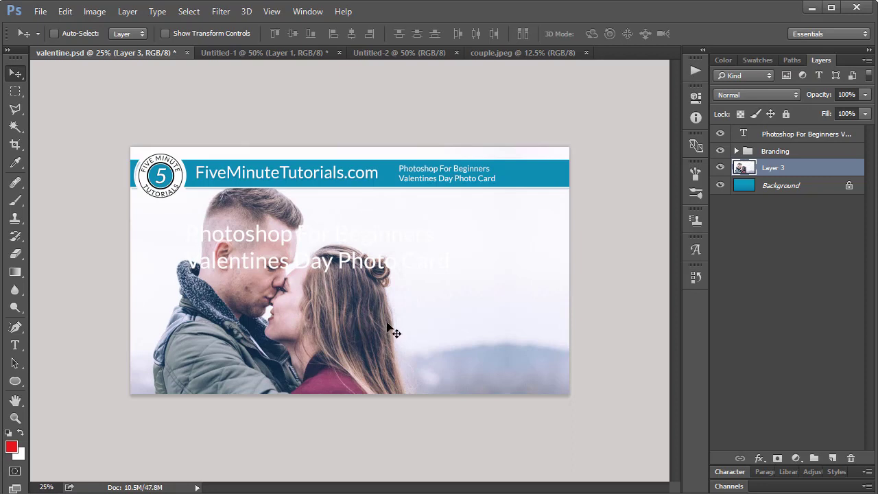
Hide the Photoshop For Beginners title and add empty Layer 4 above the couple photo
click(720, 133)
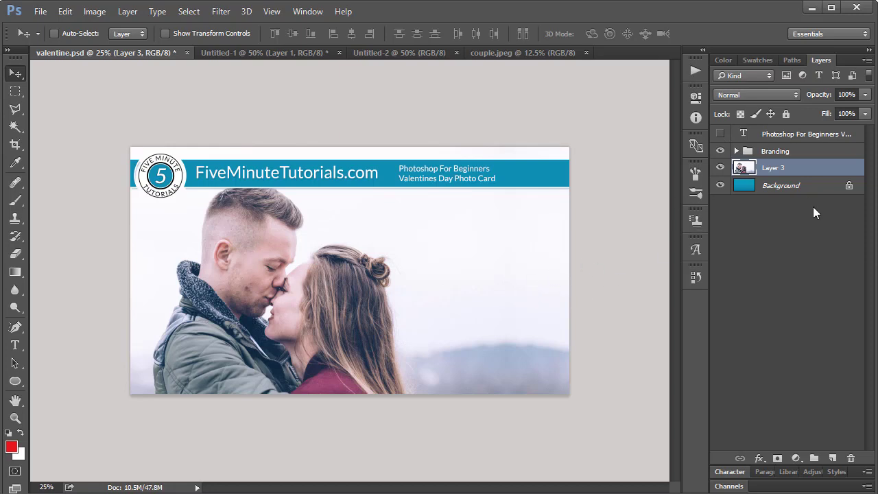
click(833, 458)
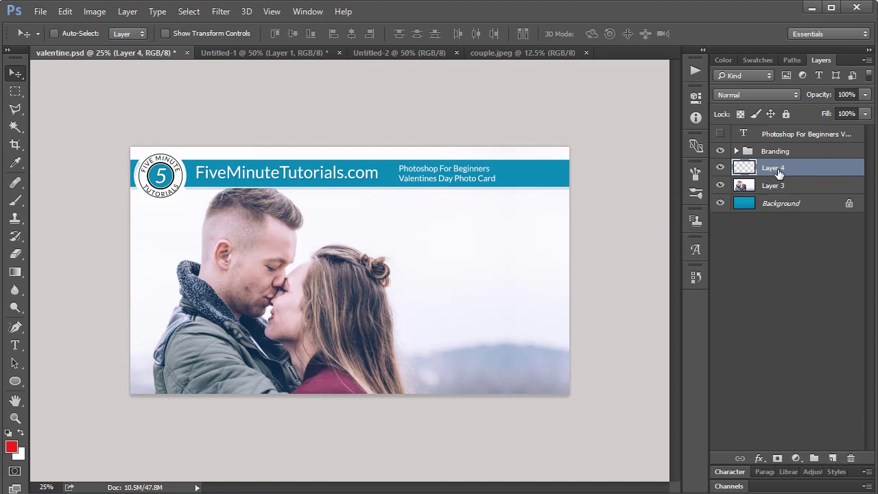
click(867, 60)
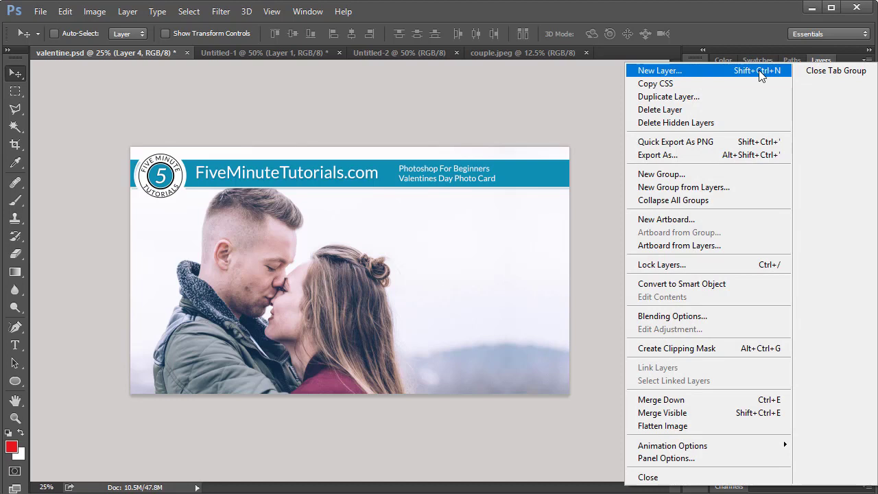
click(590, 84)
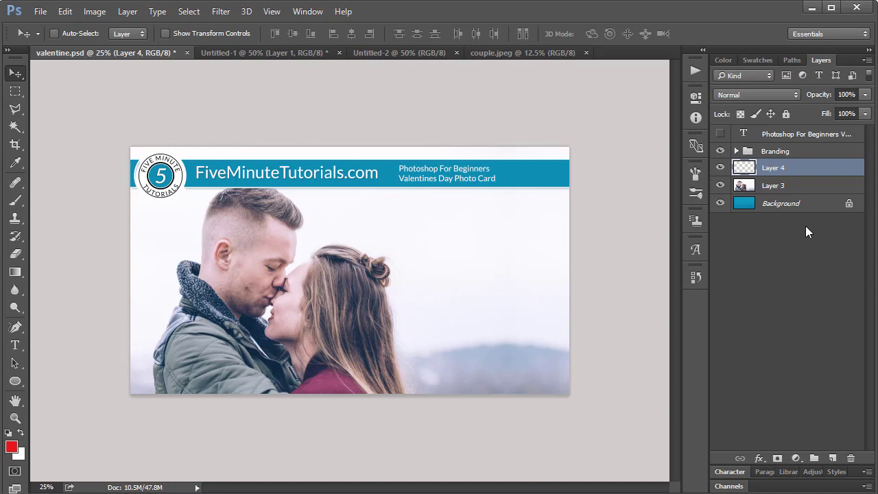
Set the foreground colour to a strong red, #e41a20
click(11, 447)
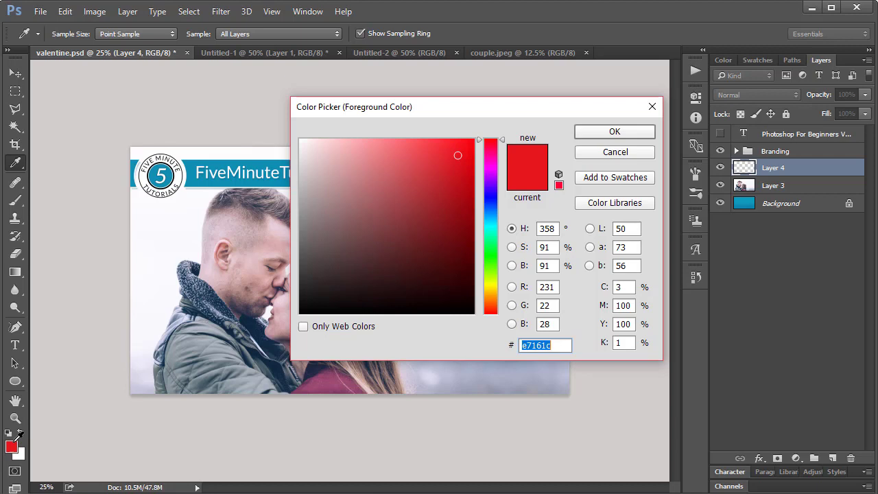
text(ff0007)
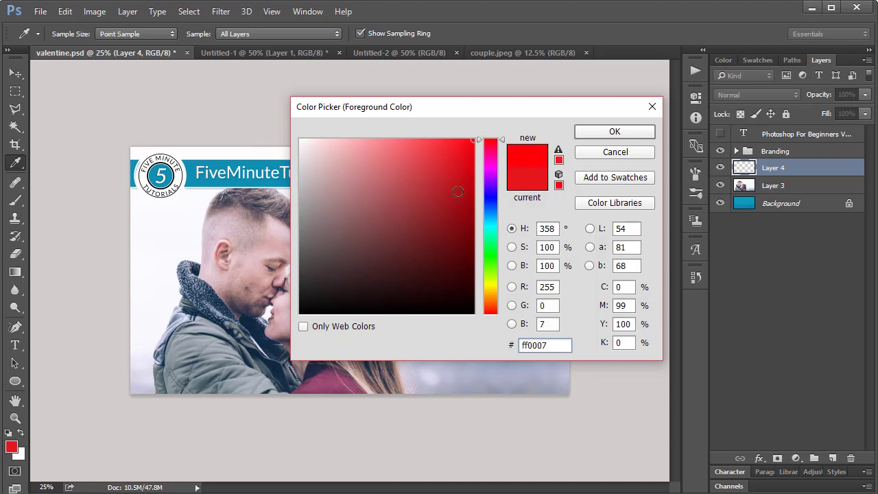
click(558, 150)
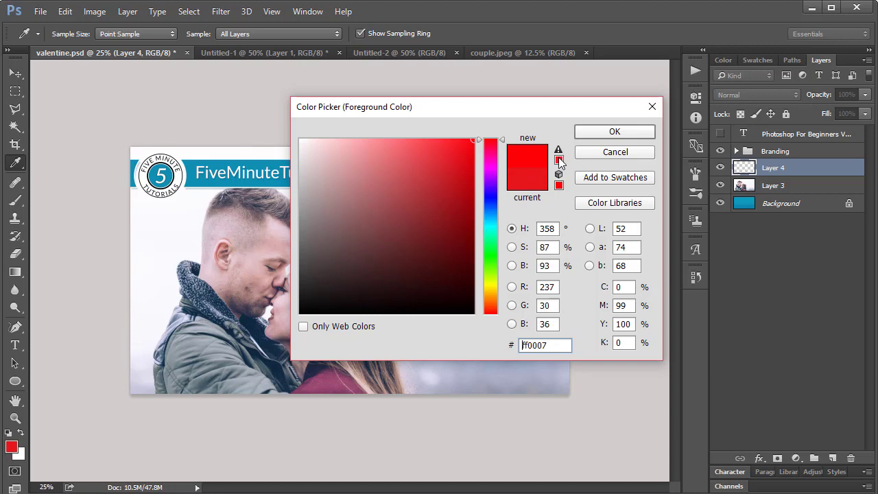
drag(457, 157, 454, 158)
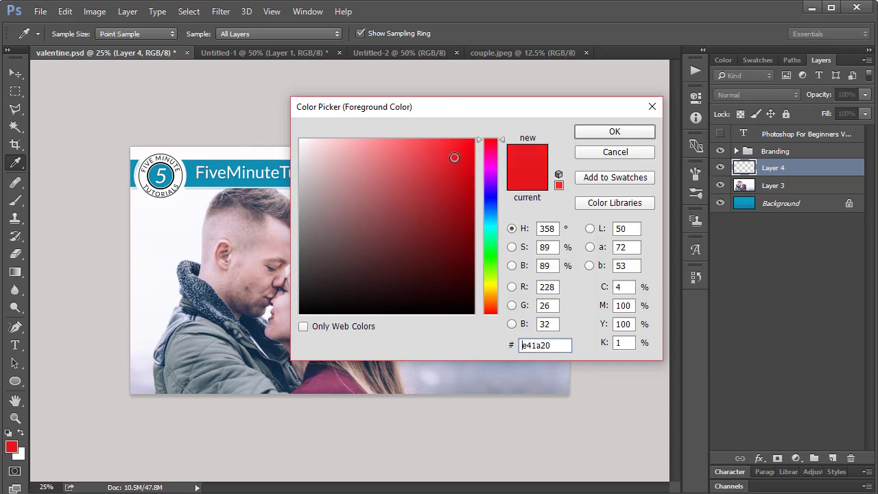
click(590, 132)
key(v)
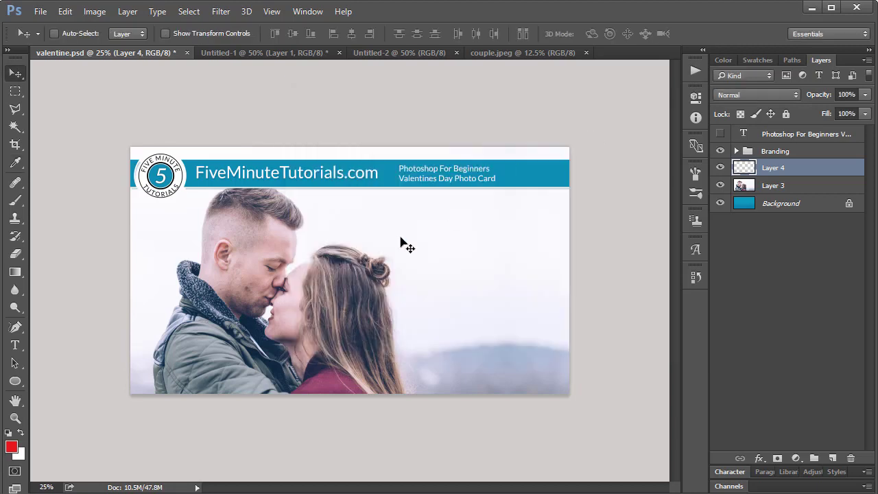
Fill Layer 4 with the red foreground colour
click(65, 12)
click(96, 206)
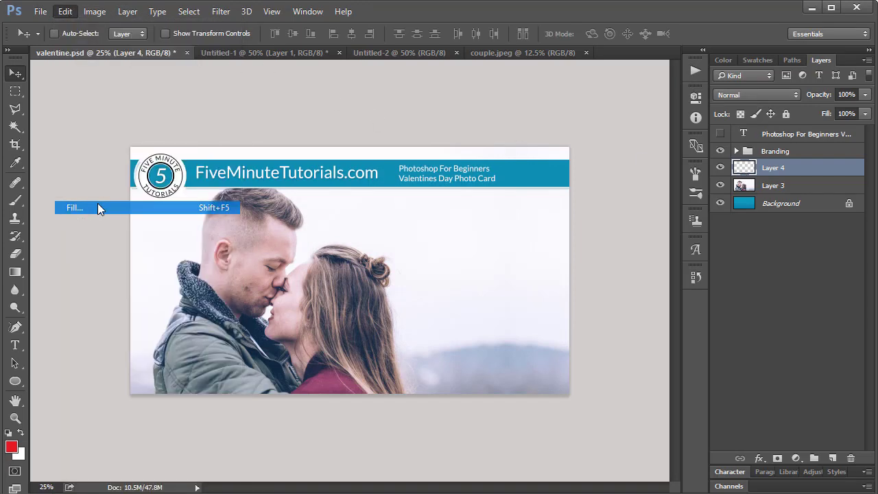
click(524, 197)
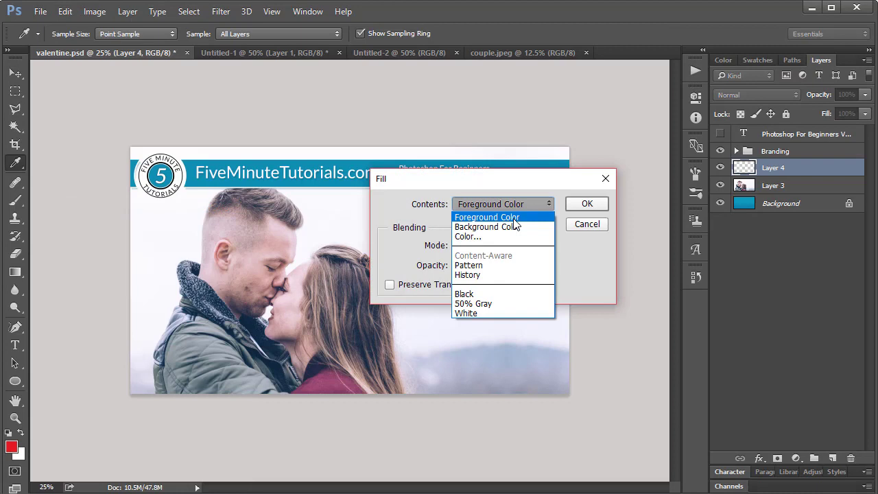
click(531, 214)
click(576, 205)
key(v)
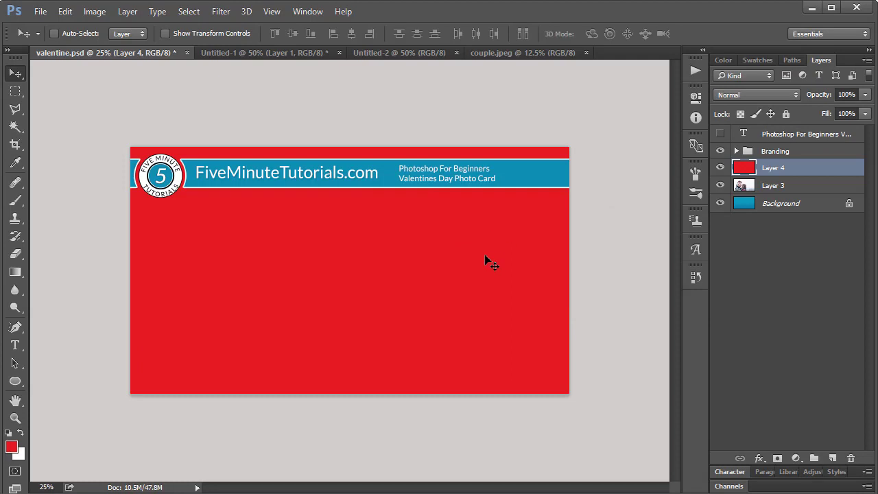
Set Layer 4's blend mode to Multiply and switch to the Untitled-1 heart document
click(765, 91)
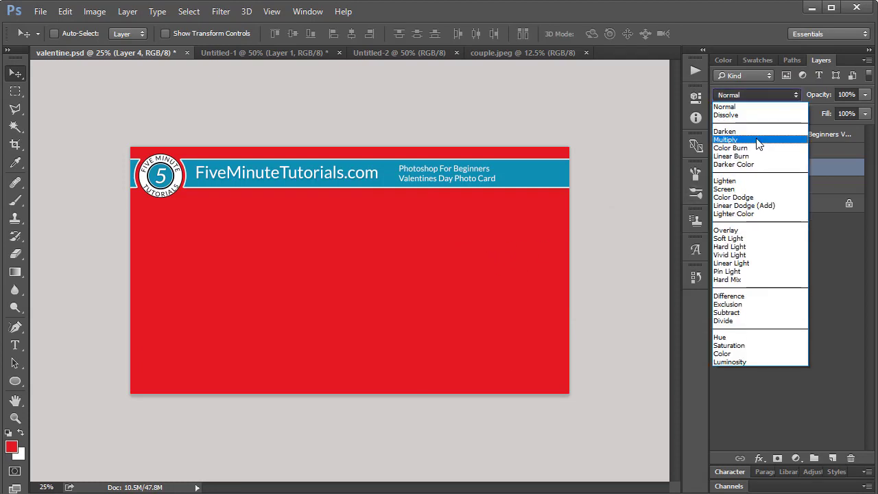
click(759, 140)
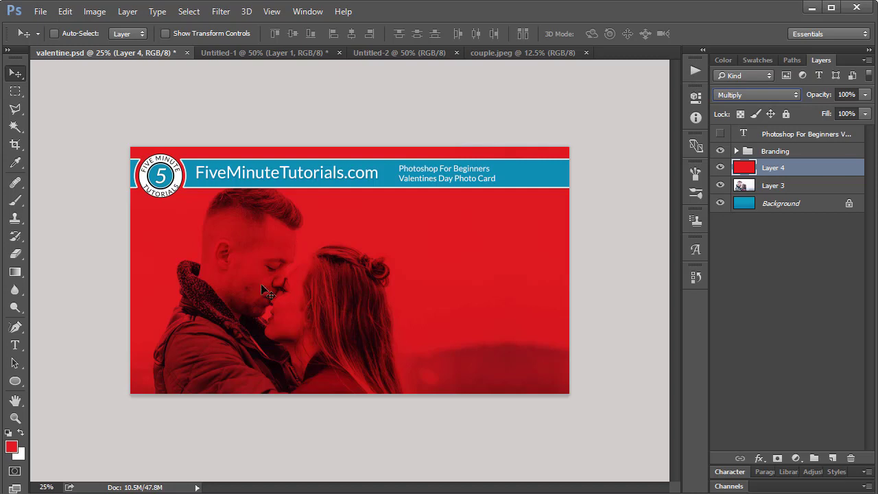
click(260, 53)
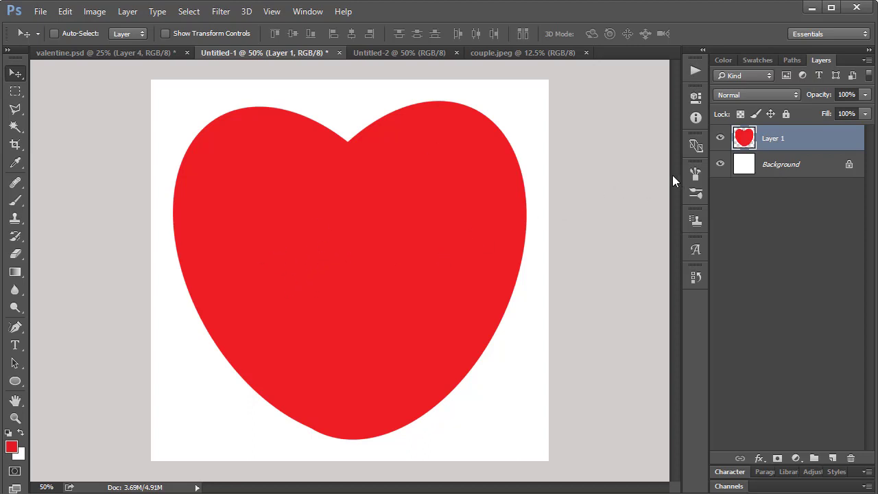
Select the heart shape from Layer 1 in Untitled-1 and copy it
ctrl+click(747, 141)
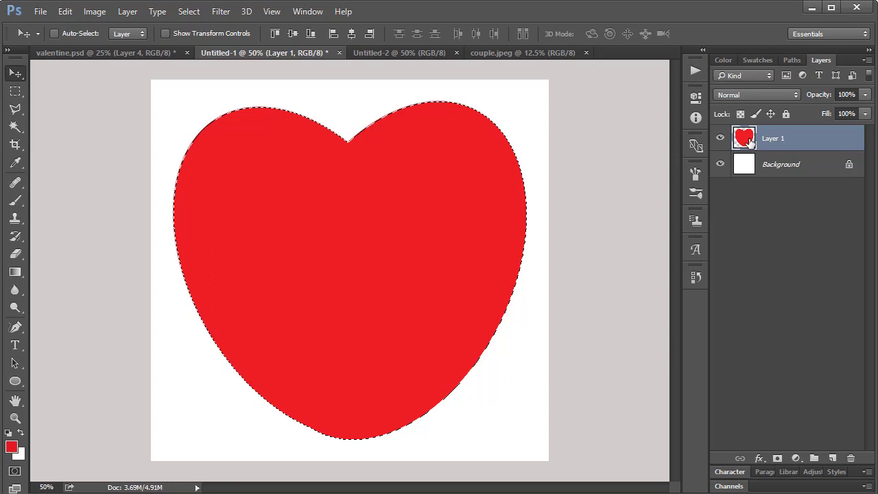
key(ctrl)
click(65, 11)
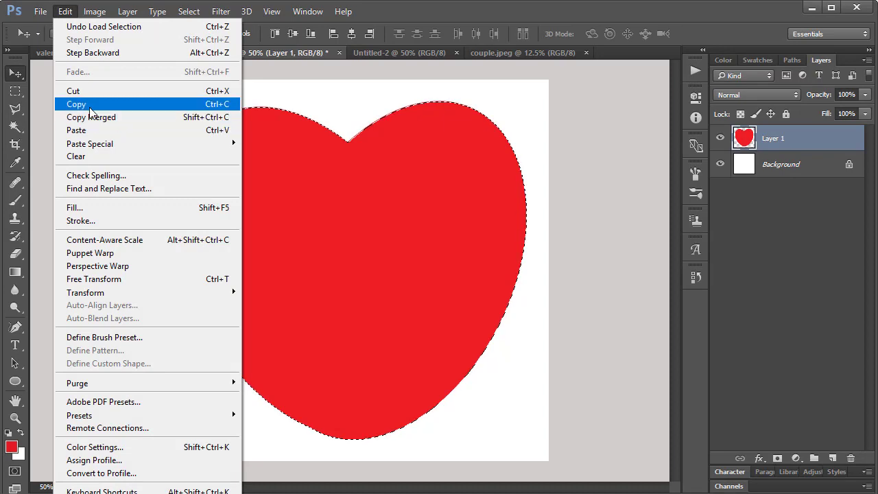
click(75, 102)
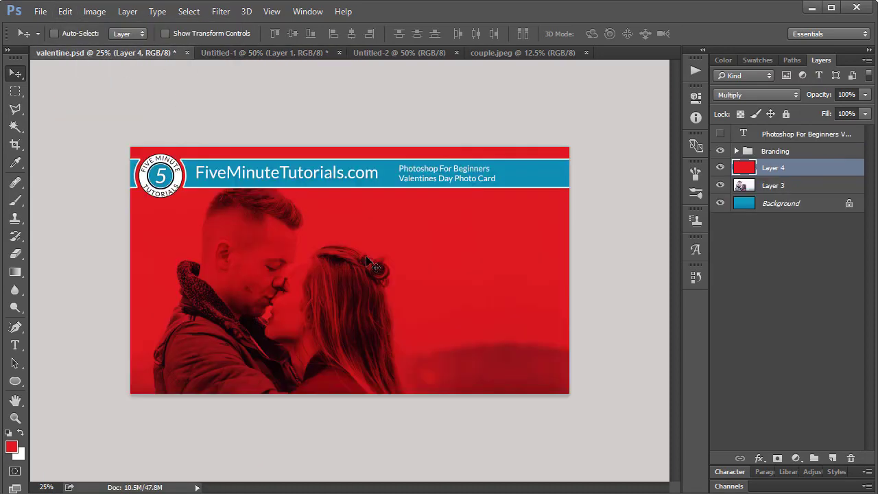
Paste the heart as Layer 5, move it over the couple's faces, and load it as a selection
click(65, 11)
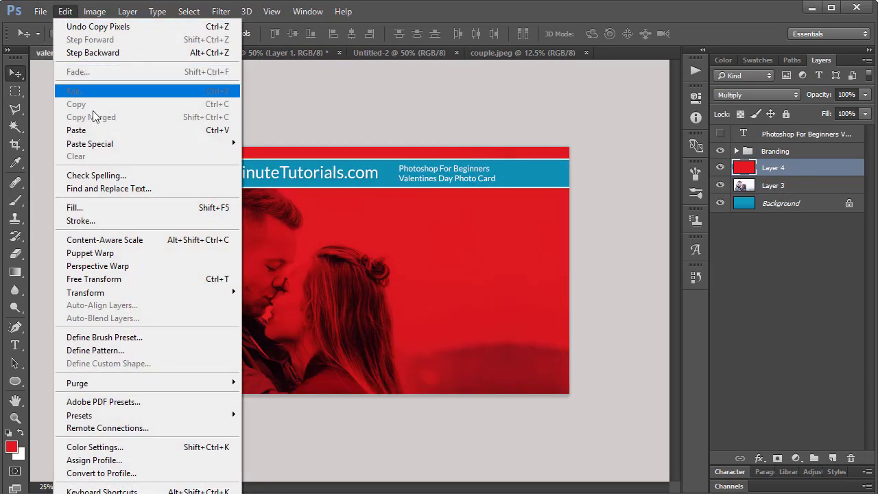
click(101, 130)
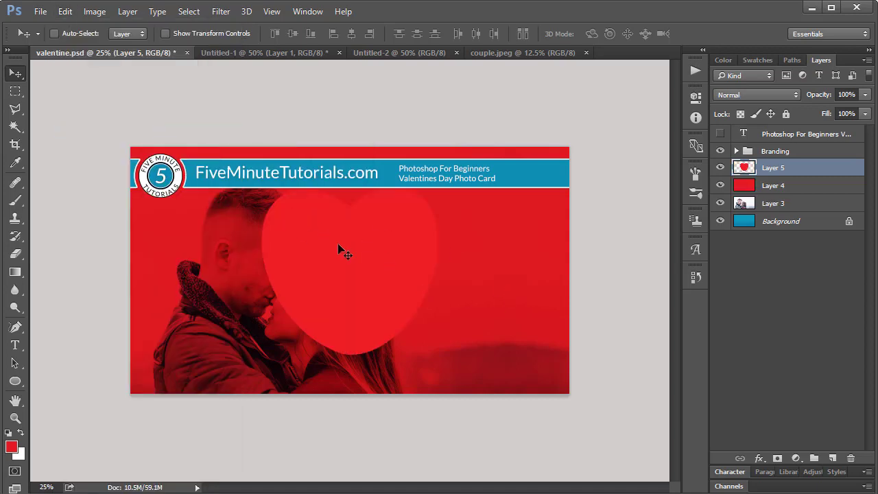
drag(337, 244, 272, 244)
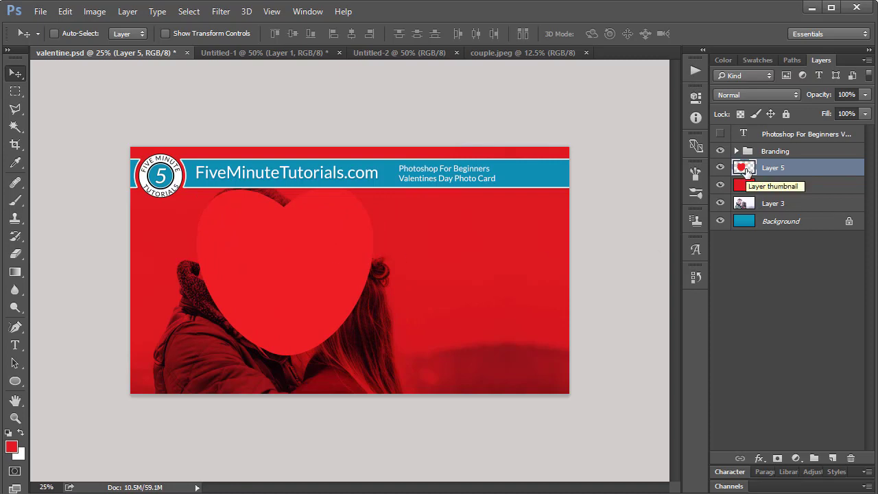
key(ctrl)
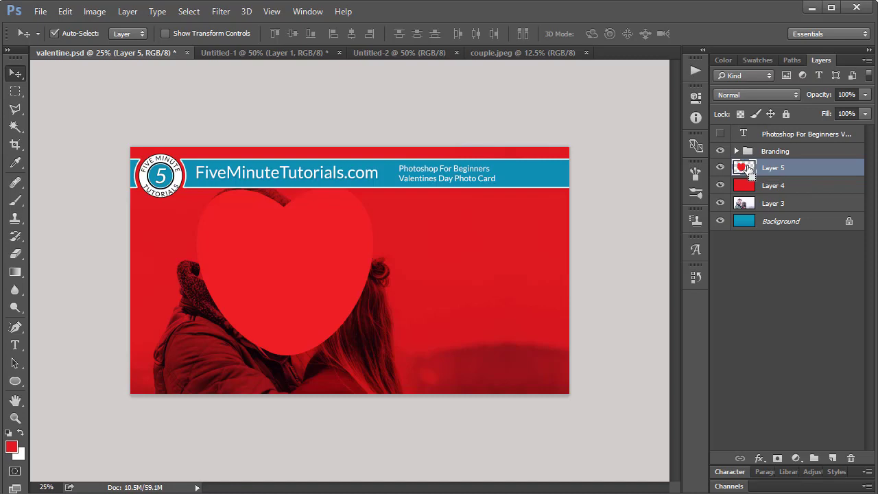
ctrl+click(754, 169)
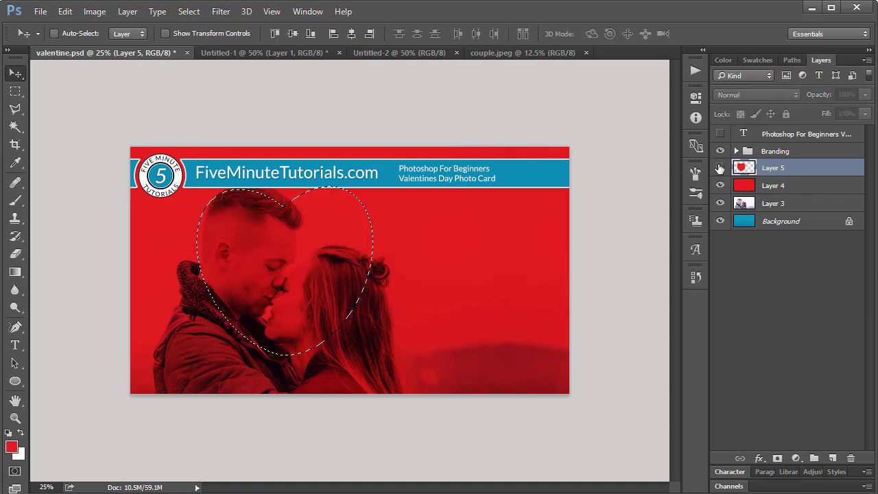
Delete the heart shape out of red Layer 4 and deselect
click(720, 169)
click(758, 185)
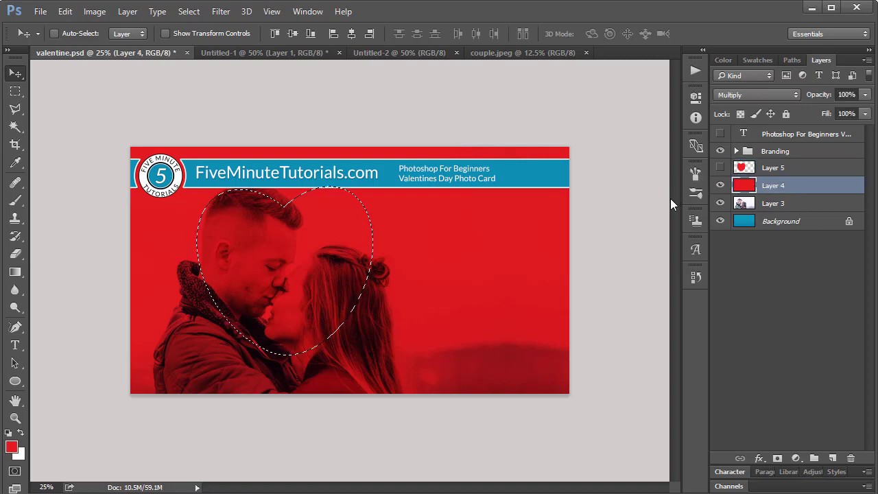
key(Delete)
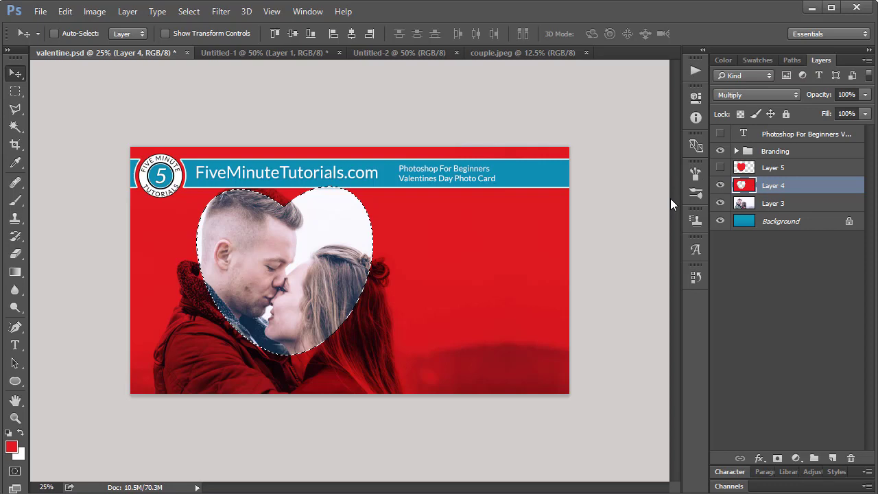
key(ctrl+d)
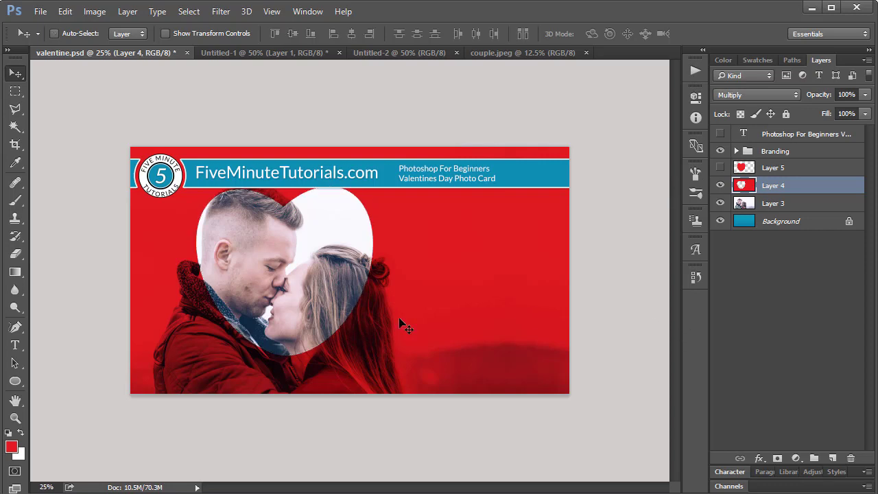
Show heart Layer 5 again and set its Fill to 0%
click(720, 167)
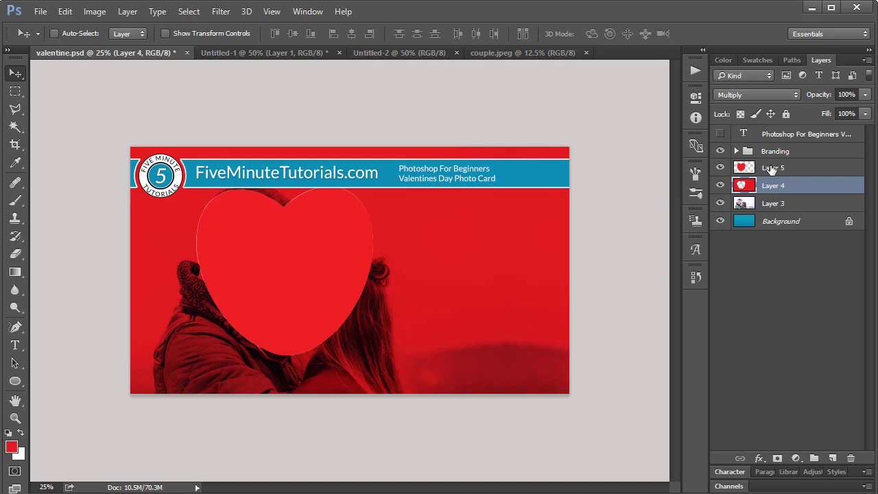
click(755, 168)
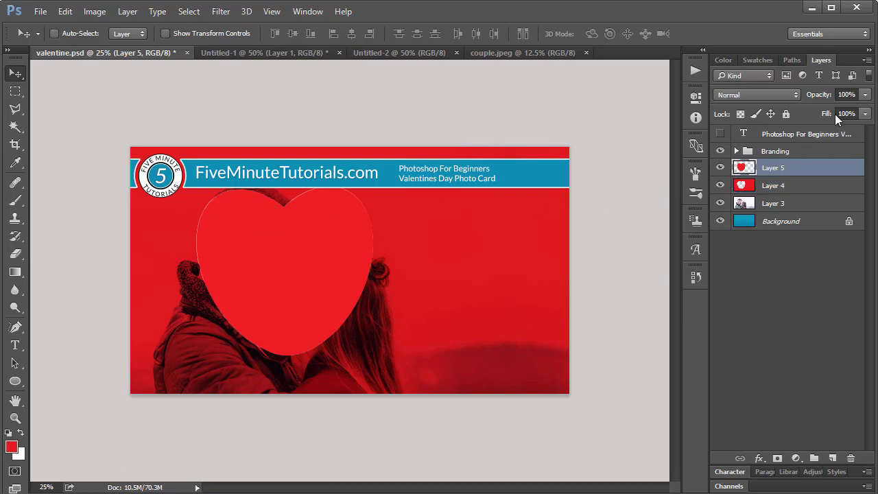
click(866, 114)
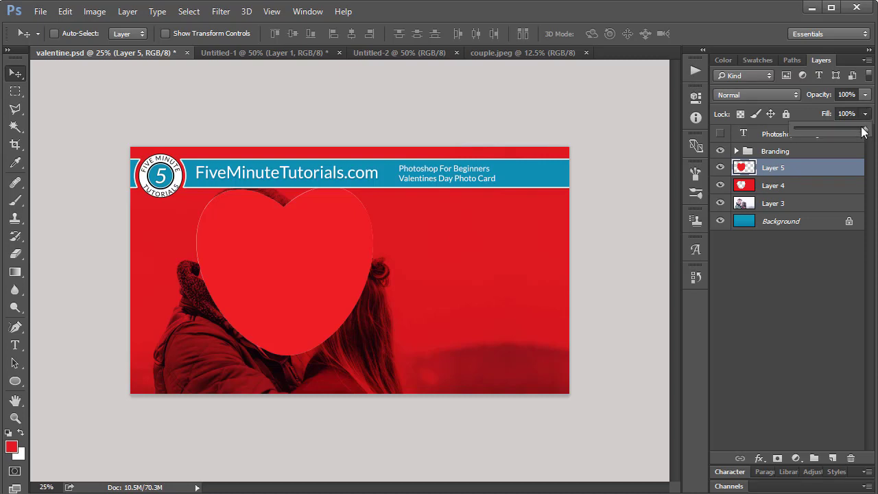
drag(865, 130, 771, 130)
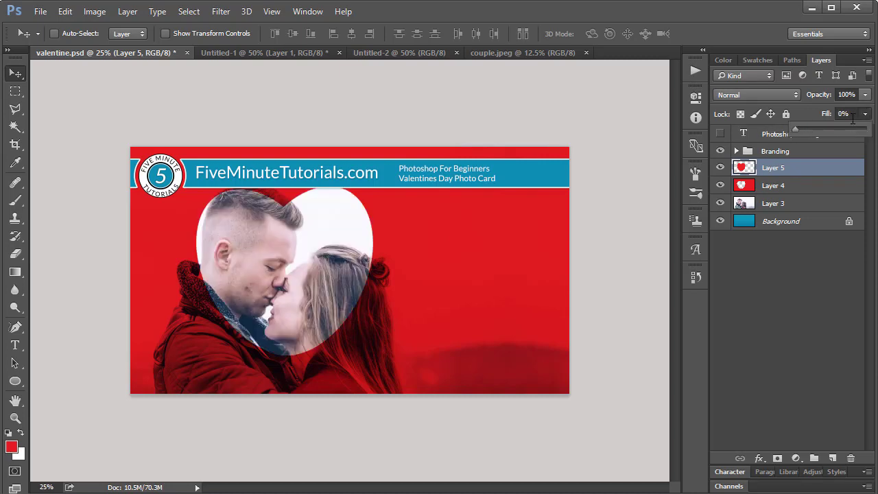
click(302, 262)
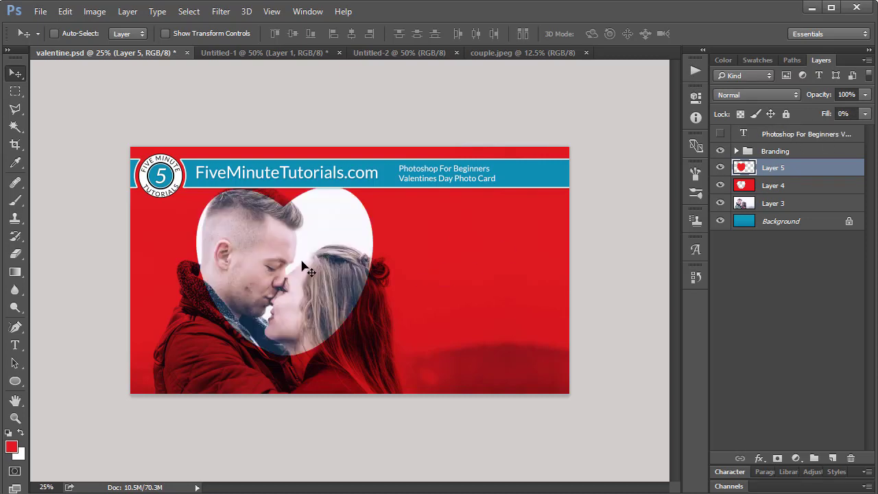
Add an 18 px white (#ffffff) outside Stroke to the heart on Layer 5
double_click(808, 170)
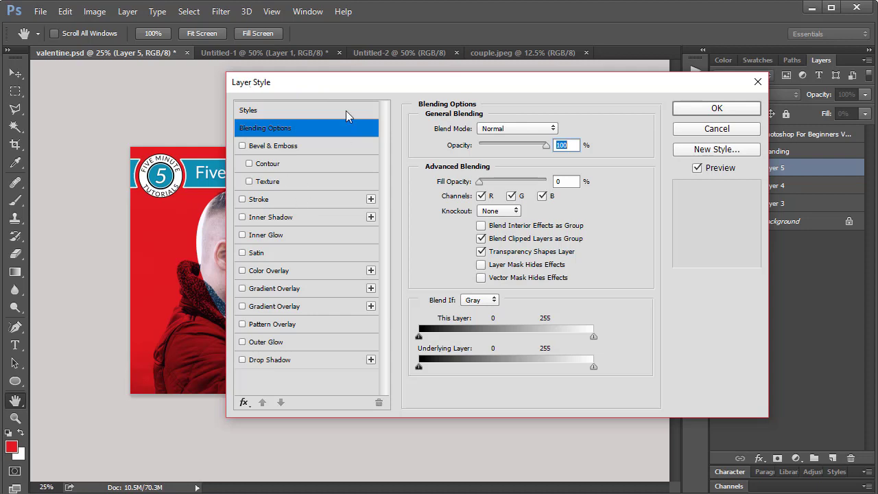
drag(376, 83, 425, 83)
click(306, 199)
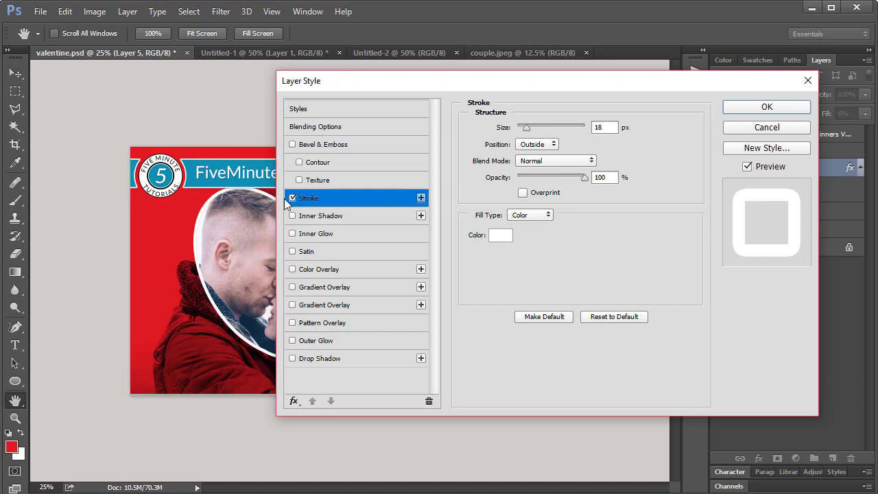
drag(494, 87, 553, 93)
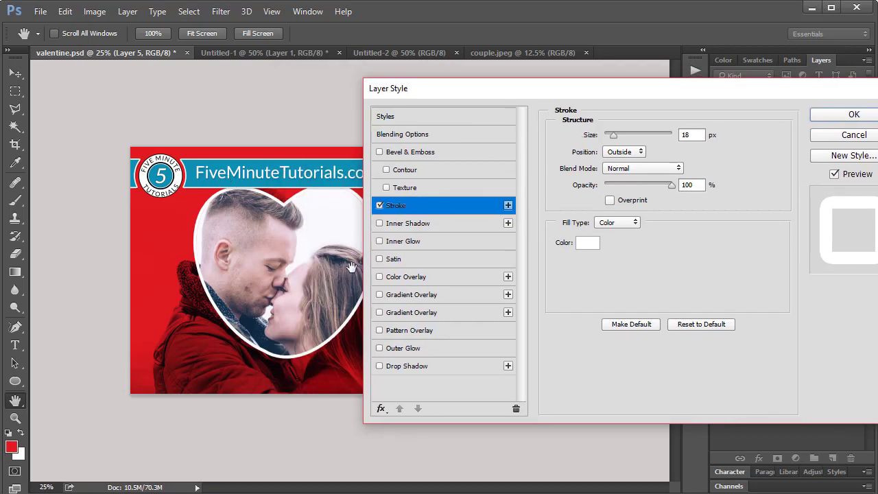
click(586, 243)
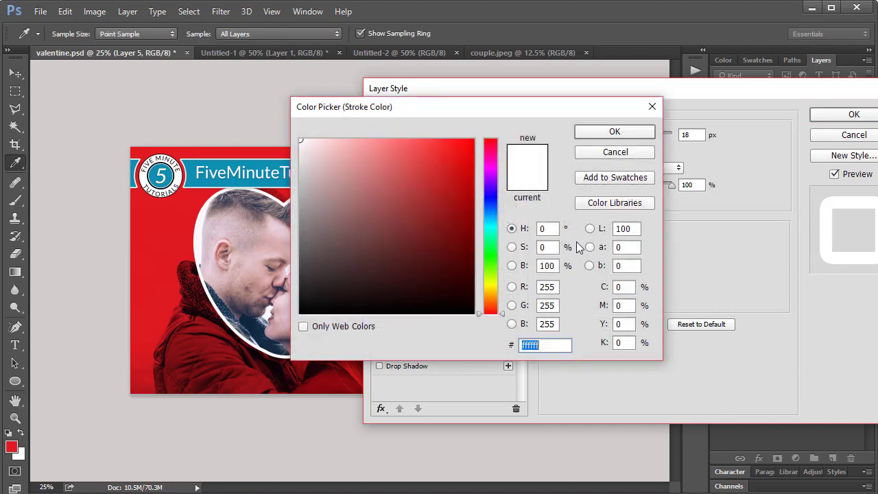
click(616, 132)
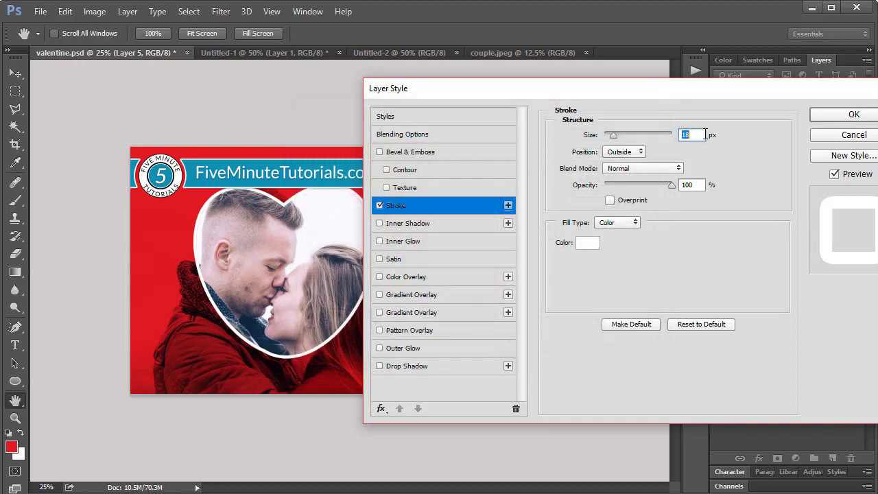
click(838, 117)
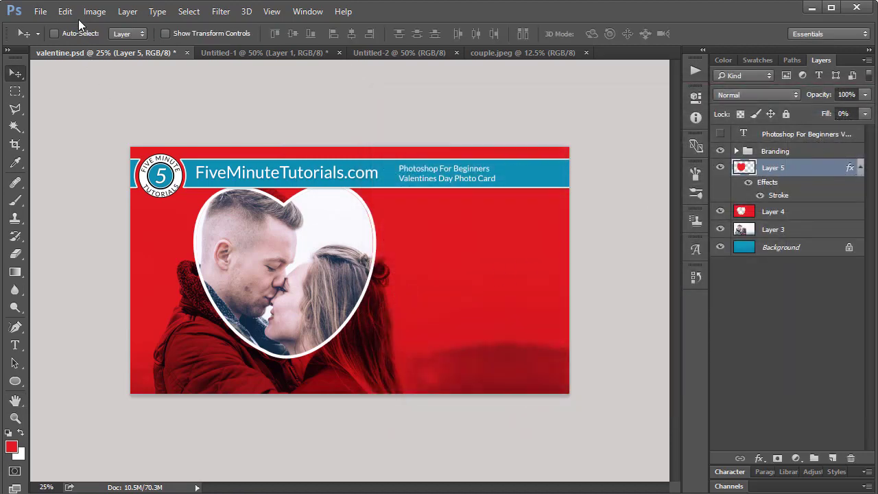
Scale the heart outline to about 104%, tilt it about -1.33°, and nudge it to frame the couple
key(ctrl+t)
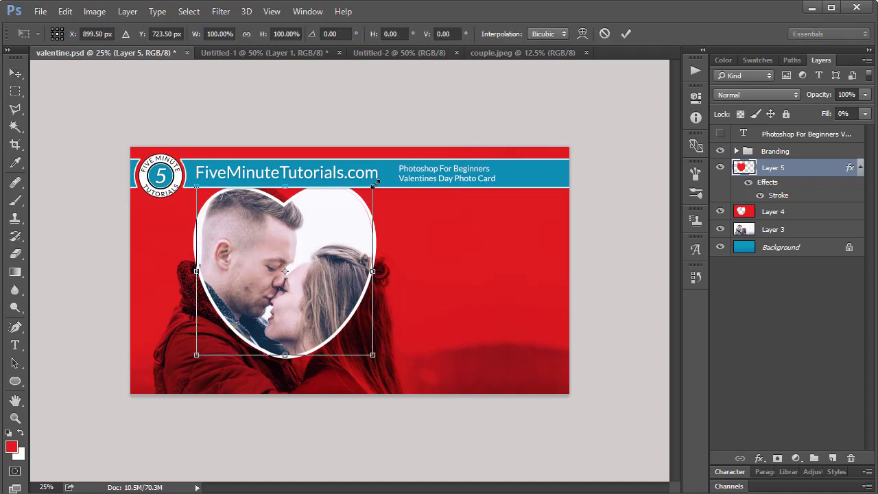
drag(373, 186, 383, 180)
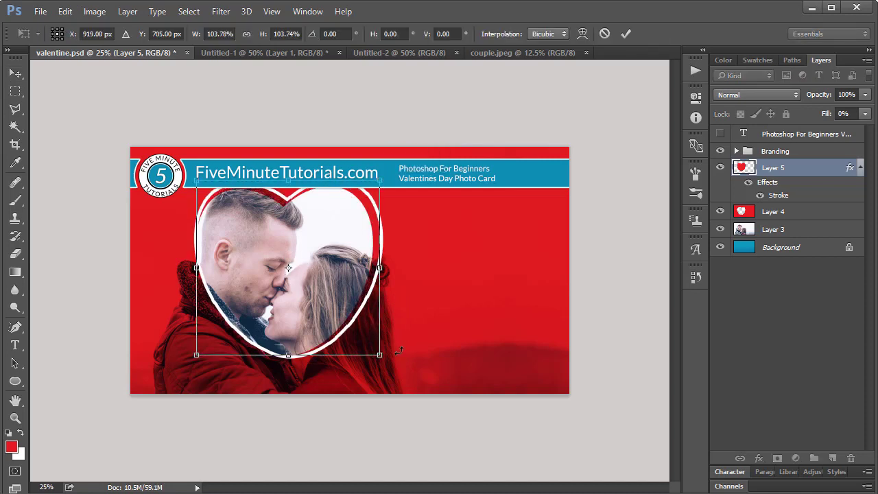
drag(410, 368, 412, 366)
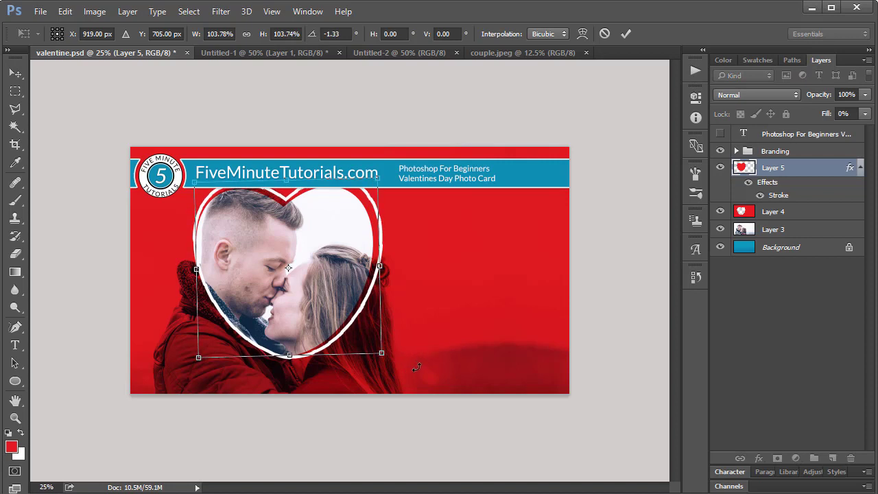
key(Return)
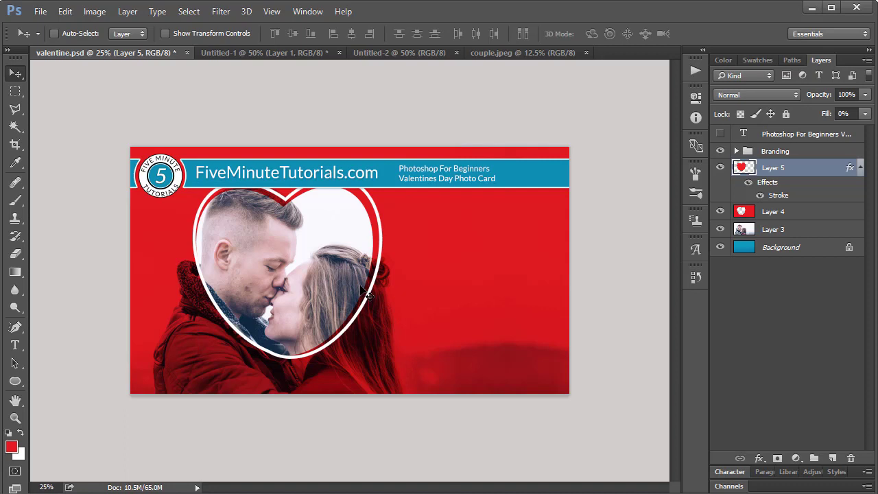
drag(317, 227, 325, 242)
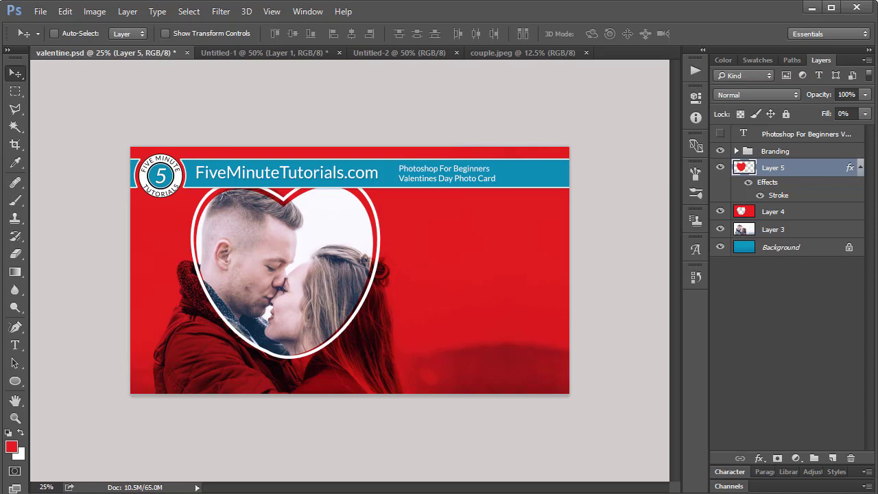
Type 'Happy' as a new text layer to the right of the heart
click(15, 345)
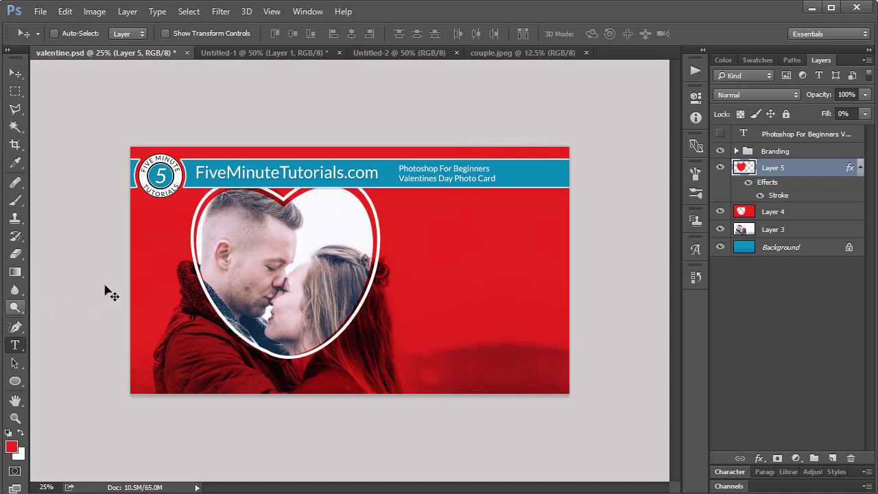
click(428, 233)
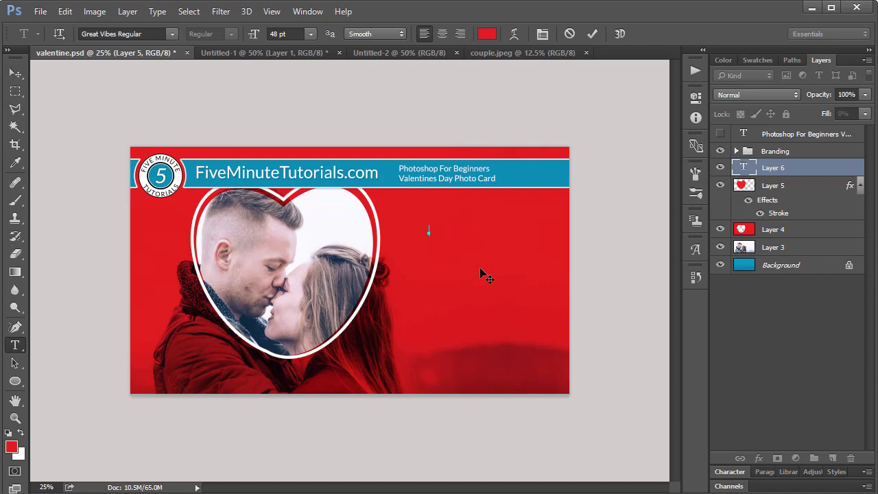
text(Happy)
click(592, 34)
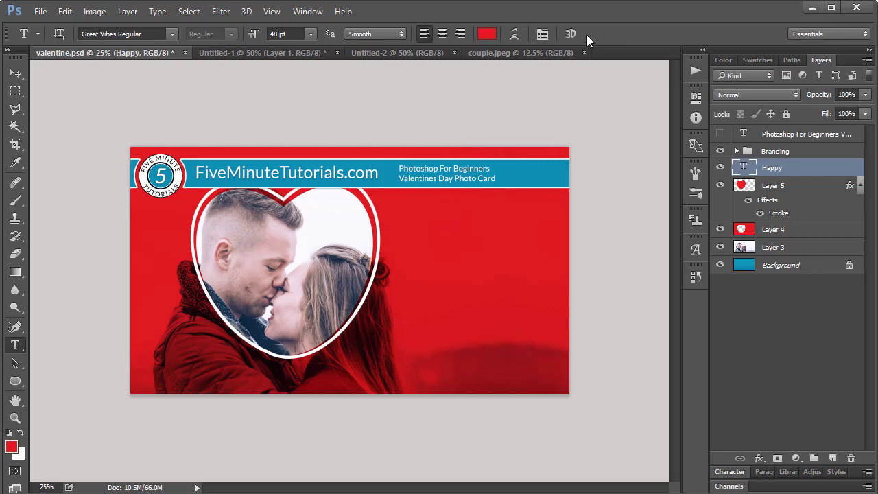
Set the text to white (ffffff), Great Vibes Regular, 72 pt
click(486, 34)
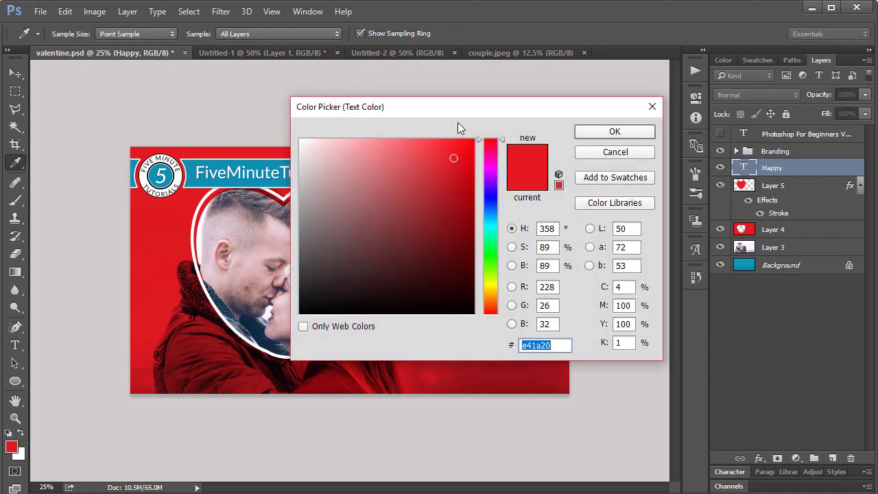
text(ffffff)
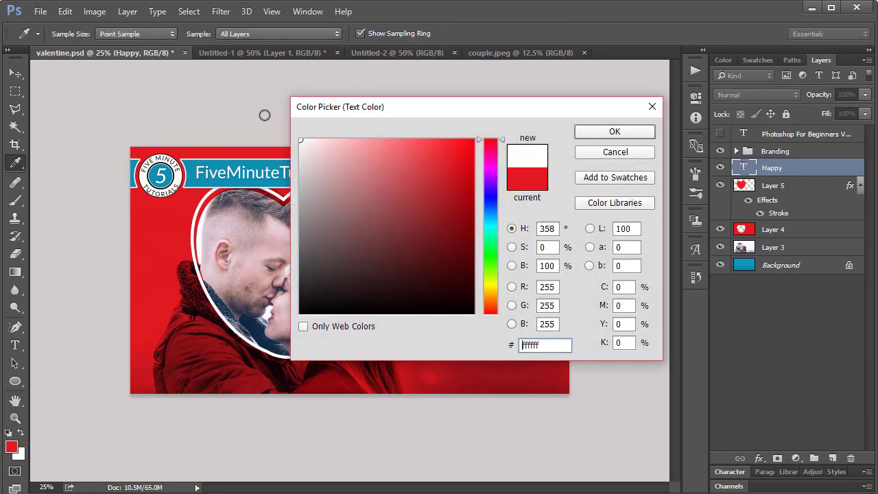
click(603, 131)
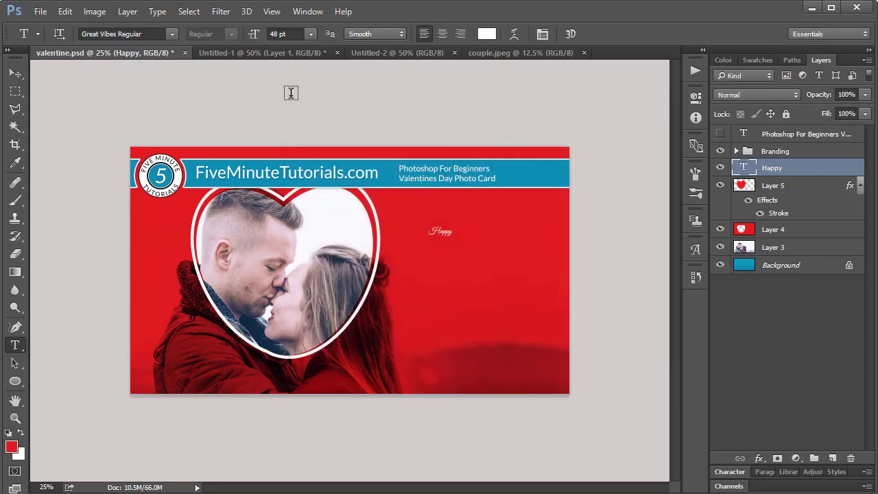
click(163, 34)
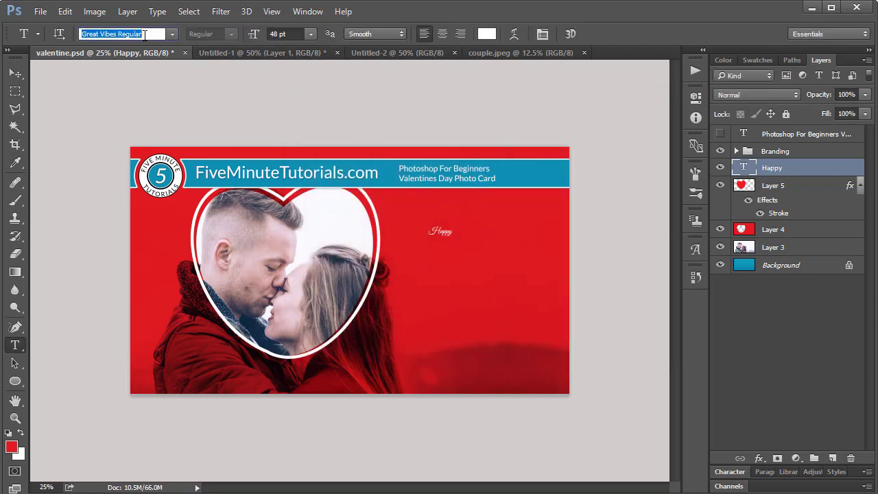
click(174, 34)
click(174, 34)
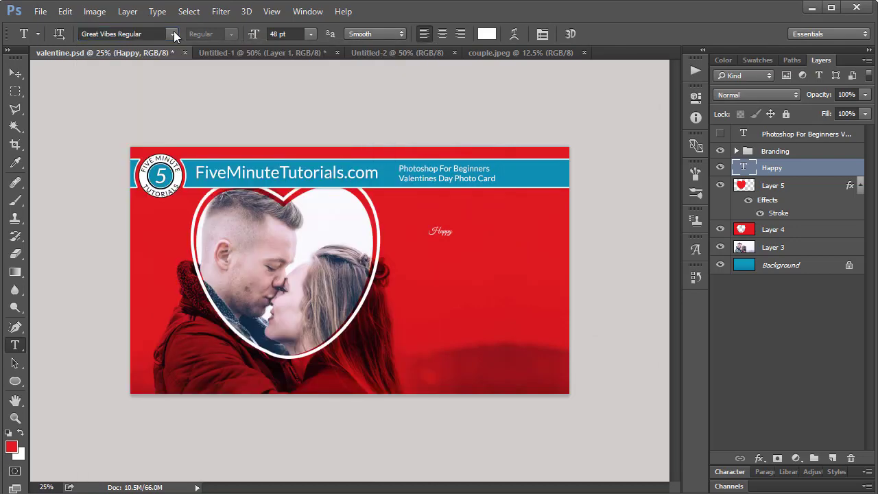
click(310, 34)
click(305, 266)
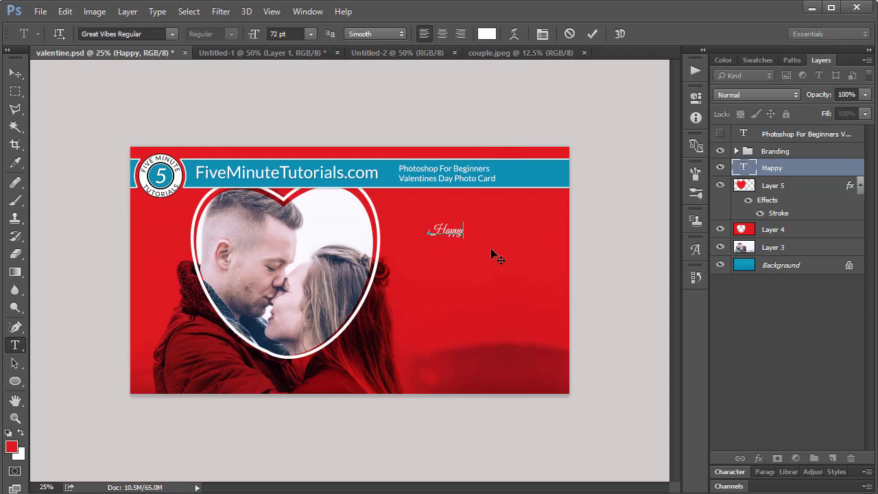
Add 'Valentine's Day' on a second line below 'Happy'
key(Return)
text(Valentine's Day)
click(592, 33)
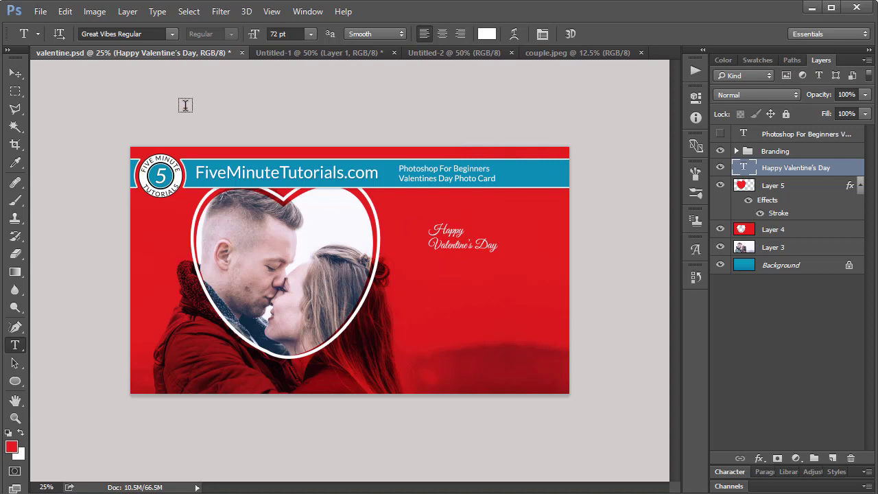
Enlarge the greeting to about 204% and move it lower on the card
click(15, 73)
key(ctrl+t)
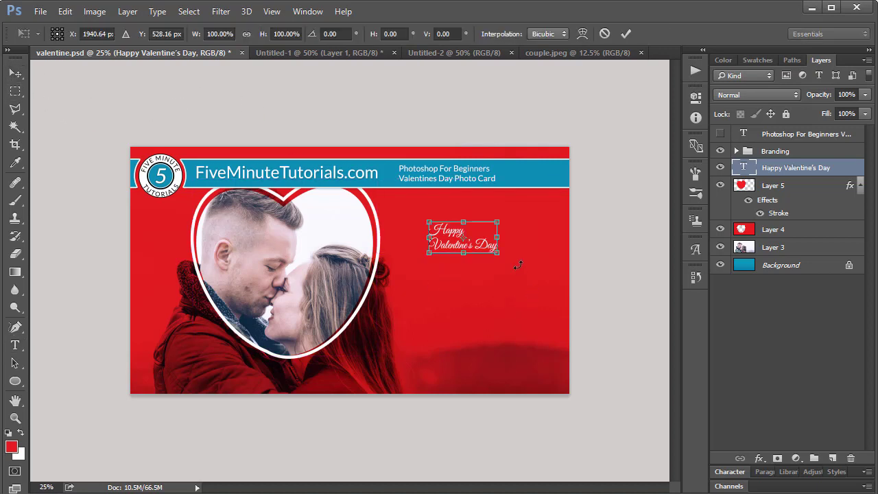
drag(496, 253, 542, 282)
drag(428, 282, 412, 317)
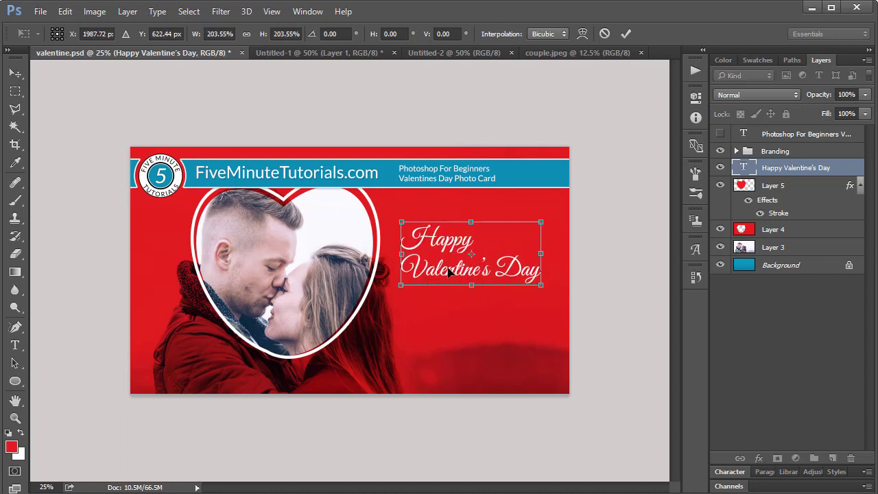
drag(450, 270, 452, 322)
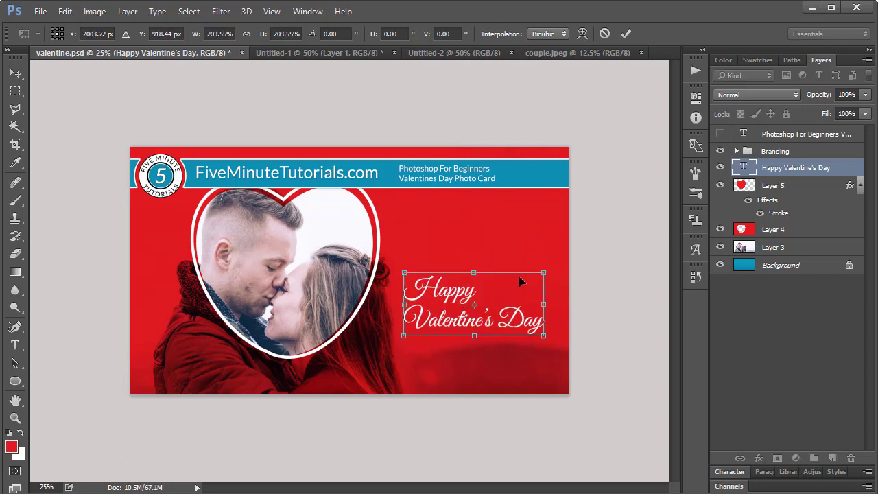
key(Return)
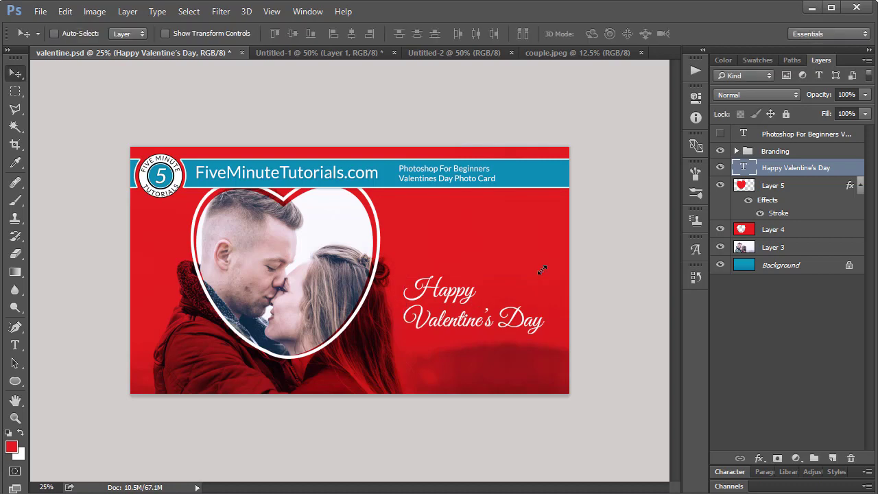